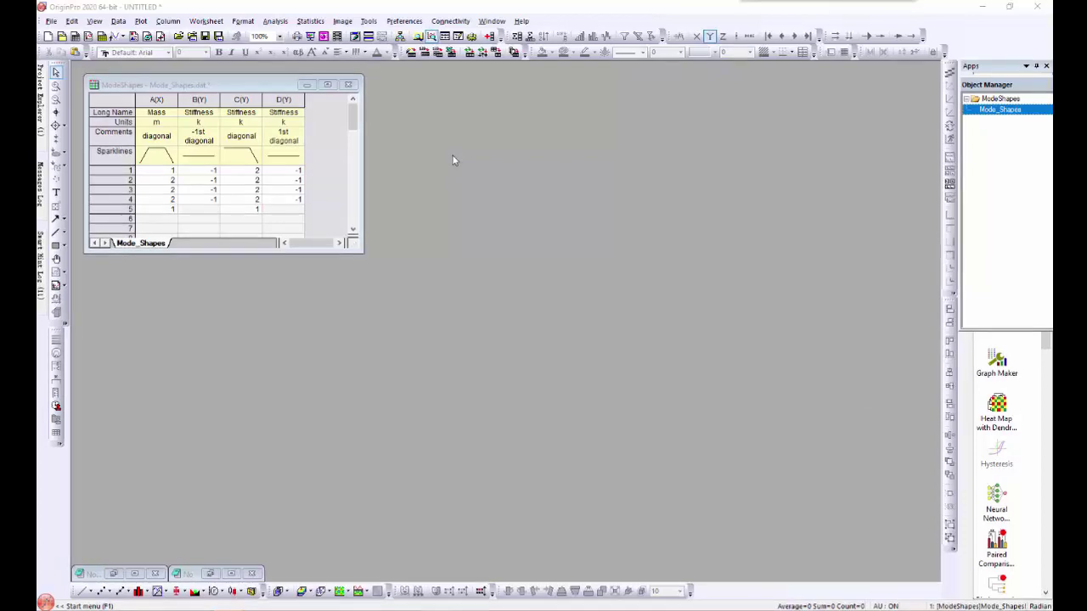
# Step: Run 'desktop' in Origin's MATLAB Console to launch MATLAB R2013b, then minimize it
pyautogui.click(531, 31)
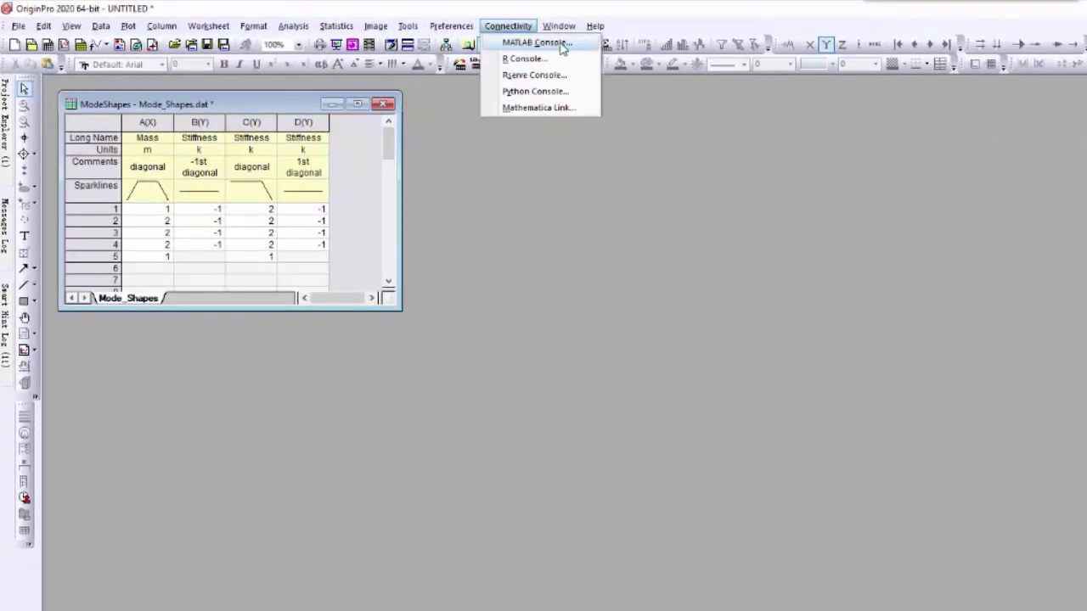
pyautogui.click(560, 44)
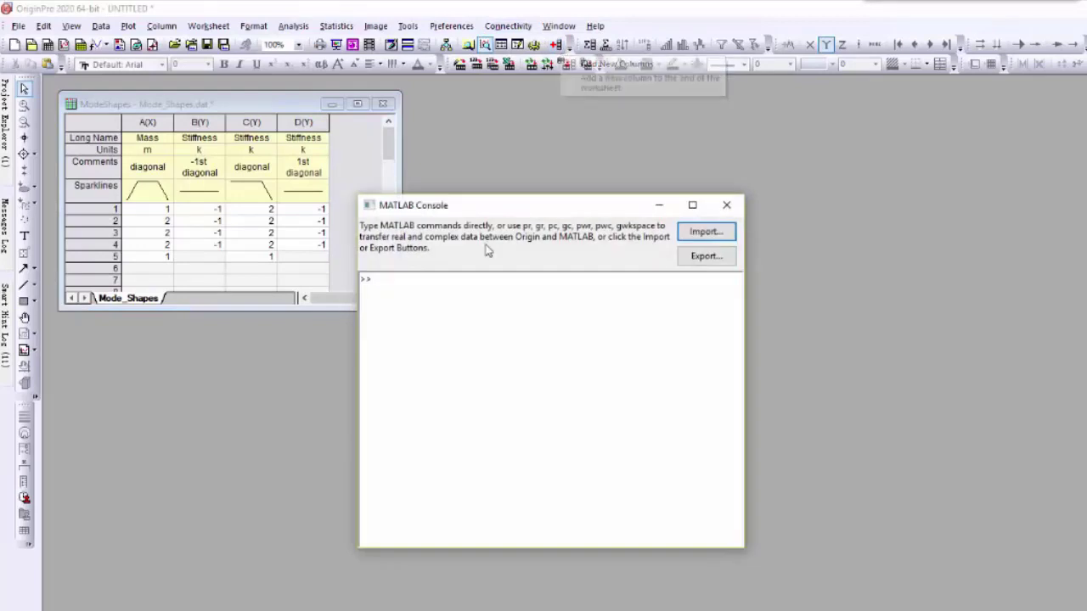
pyautogui.click(463, 279)
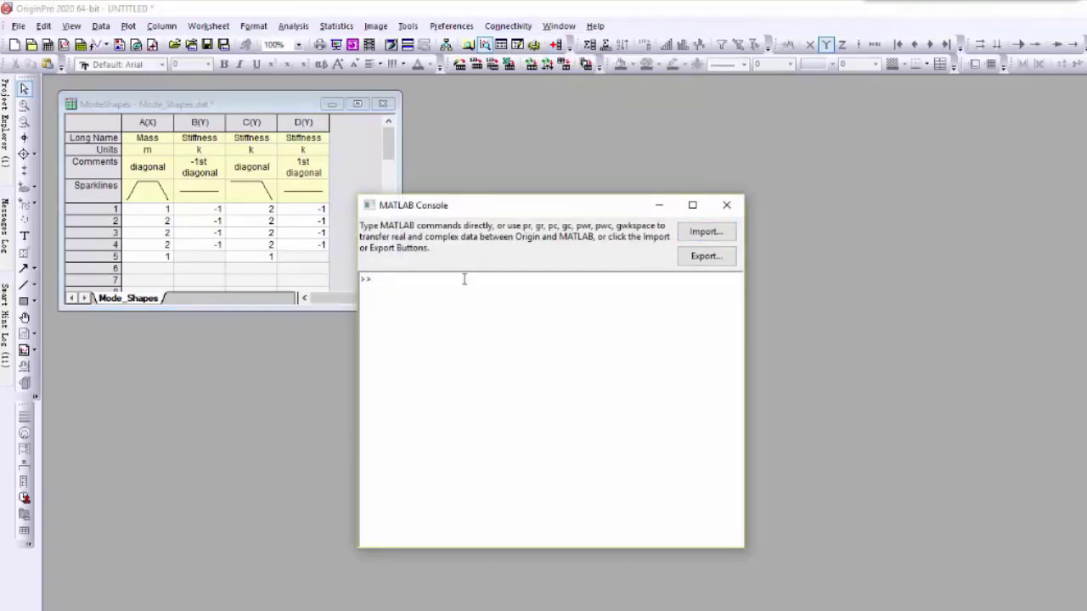
pyautogui.write('desktop')
pyautogui.press('Return')
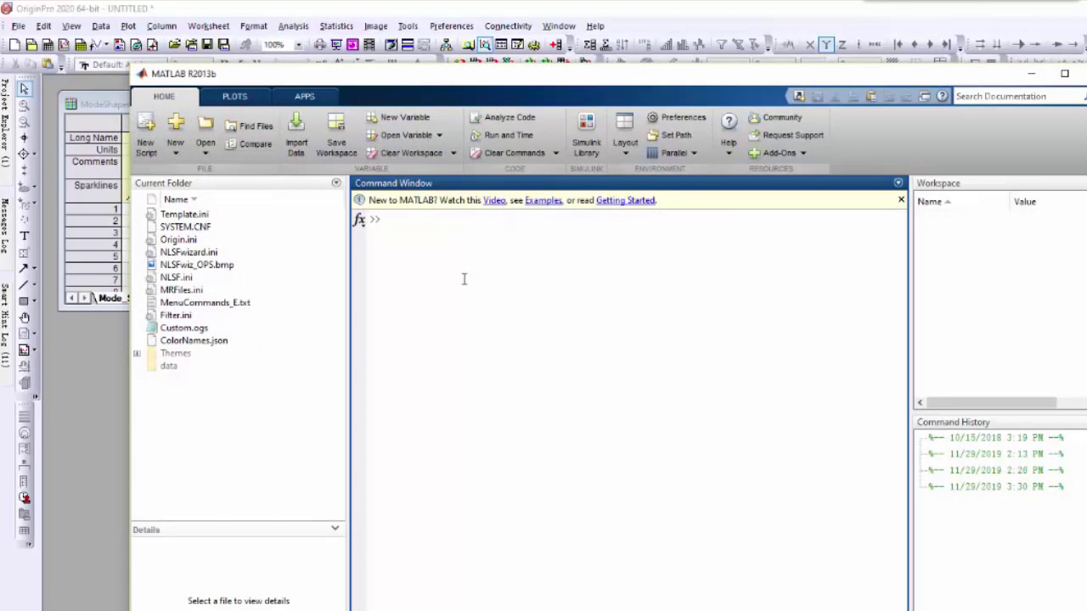
pyautogui.click(1031, 74)
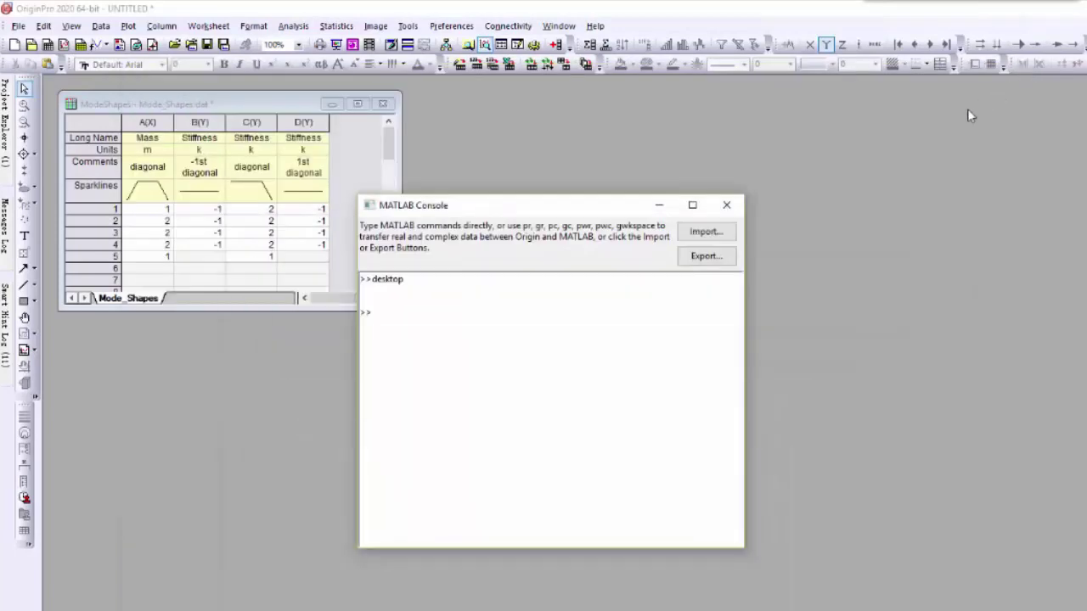
# Step: In the MATLAB Export dialog, name columns A and B as variables m1 and kl1
pyautogui.click(731, 261)
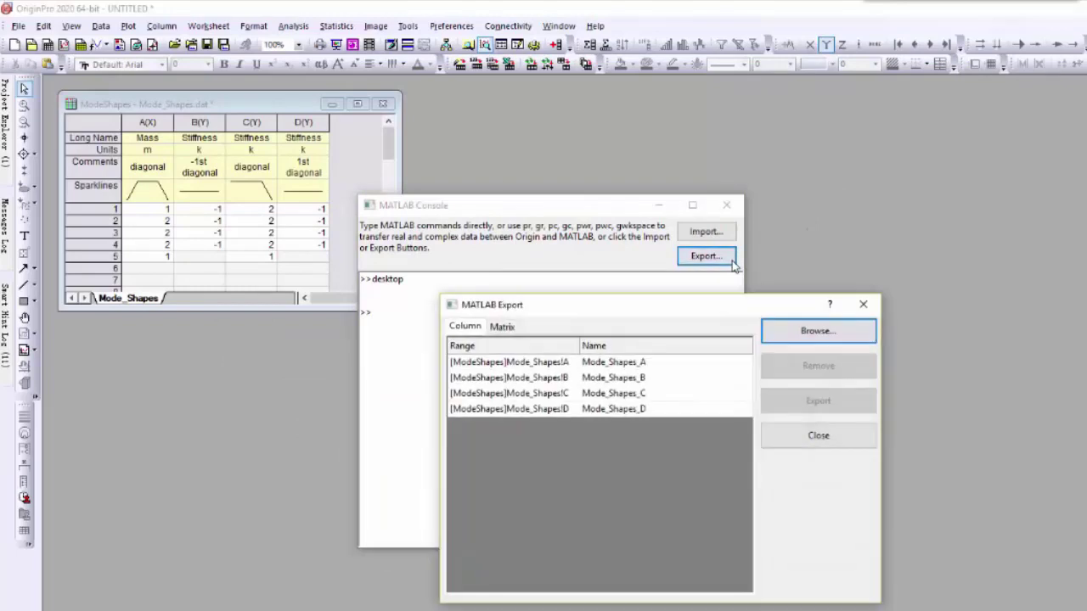
pyautogui.click(672, 363)
pyautogui.click(672, 365)
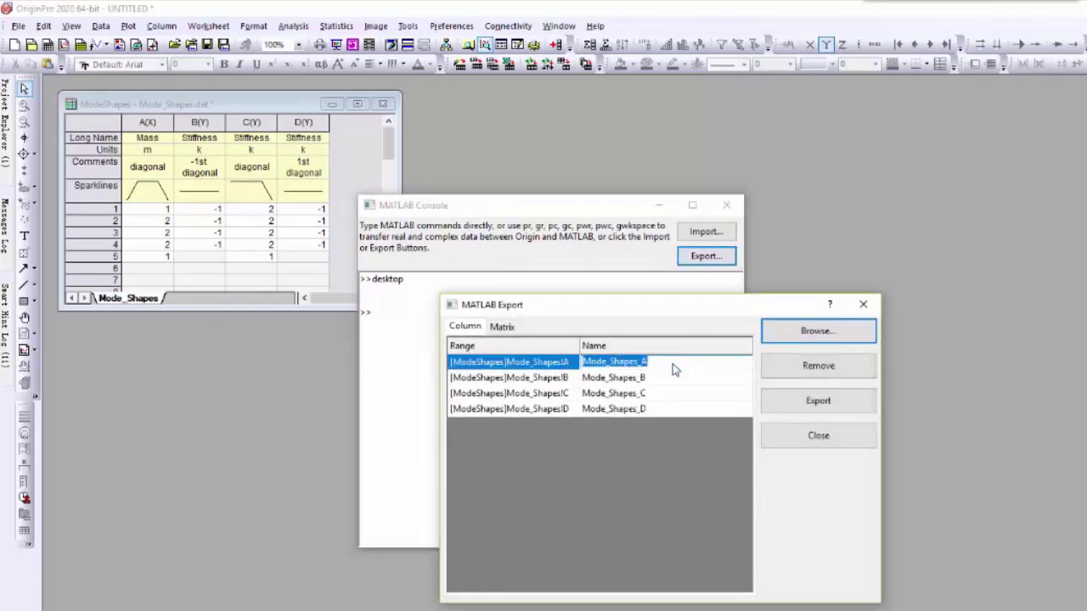
pyautogui.write('m1')
pyautogui.click(663, 381)
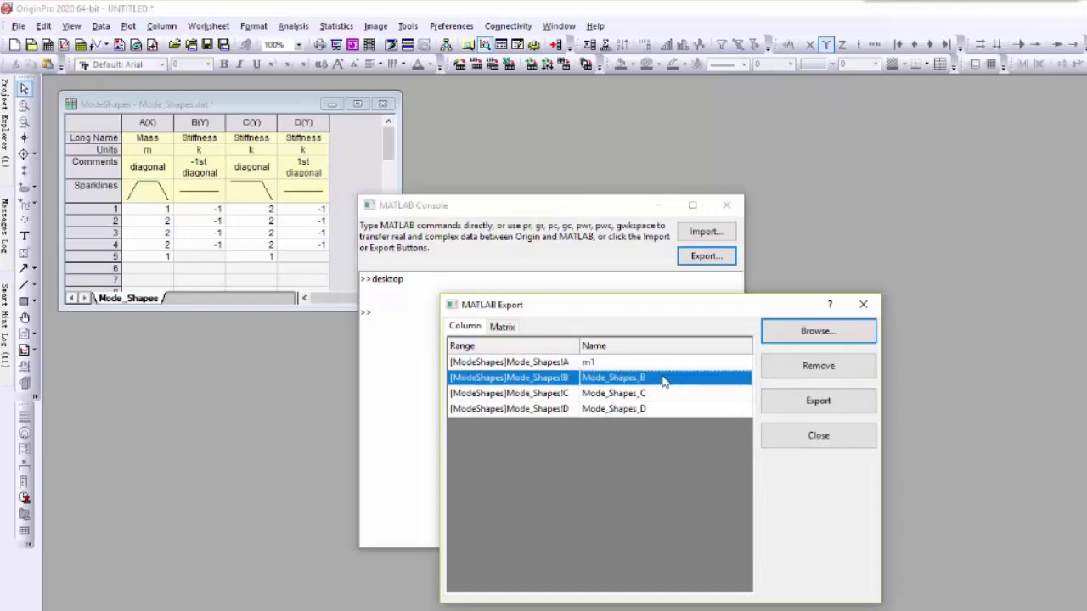
pyautogui.click(664, 379)
pyautogui.write('kl1')
pyautogui.press('Return')
# Step: Name columns C and D kd1 and ku1, then export all four columns to MATLAB
pyautogui.click(651, 395)
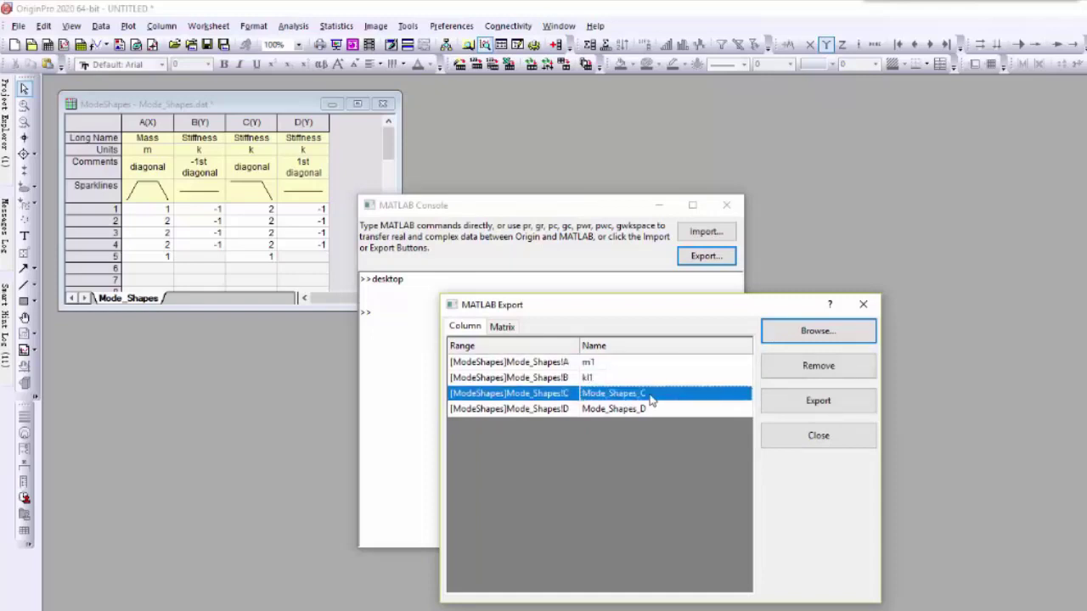
pyautogui.click(652, 397)
pyautogui.write('kd1')
pyautogui.press('Return')
pyautogui.click(650, 409)
pyautogui.click(647, 414)
pyautogui.write('ku1')
pyautogui.press('Return')
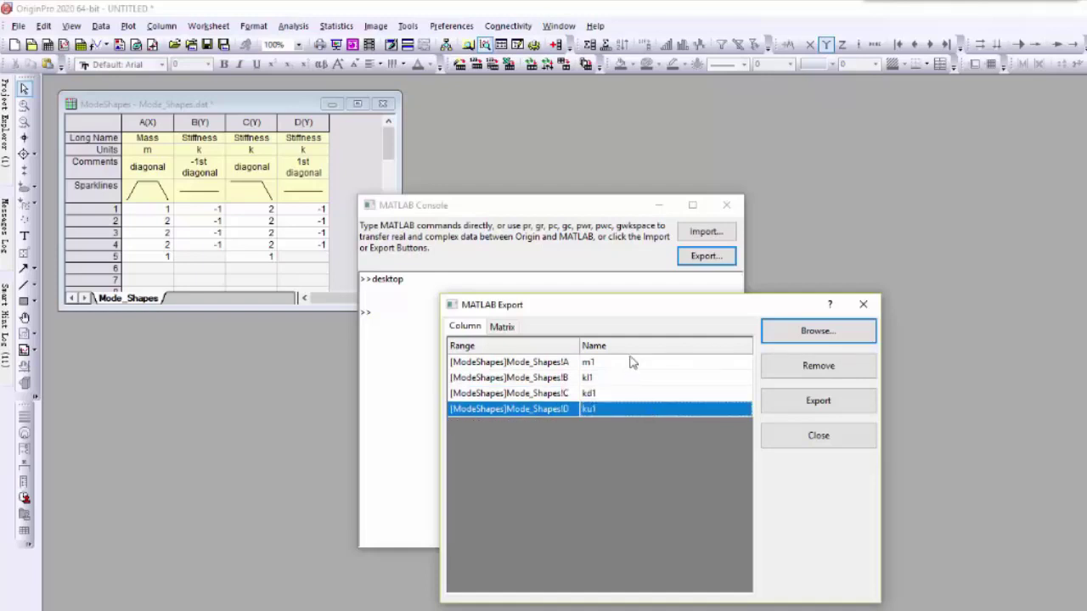
pyautogui.moveTo(627, 357); pyautogui.dragTo(627, 408)
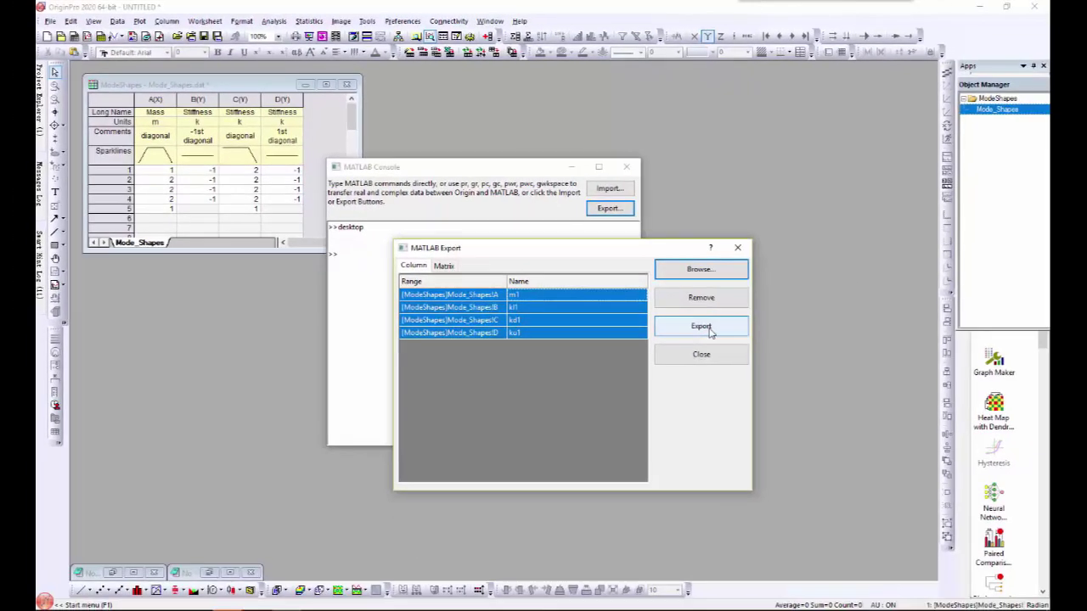
pyautogui.click(702, 327)
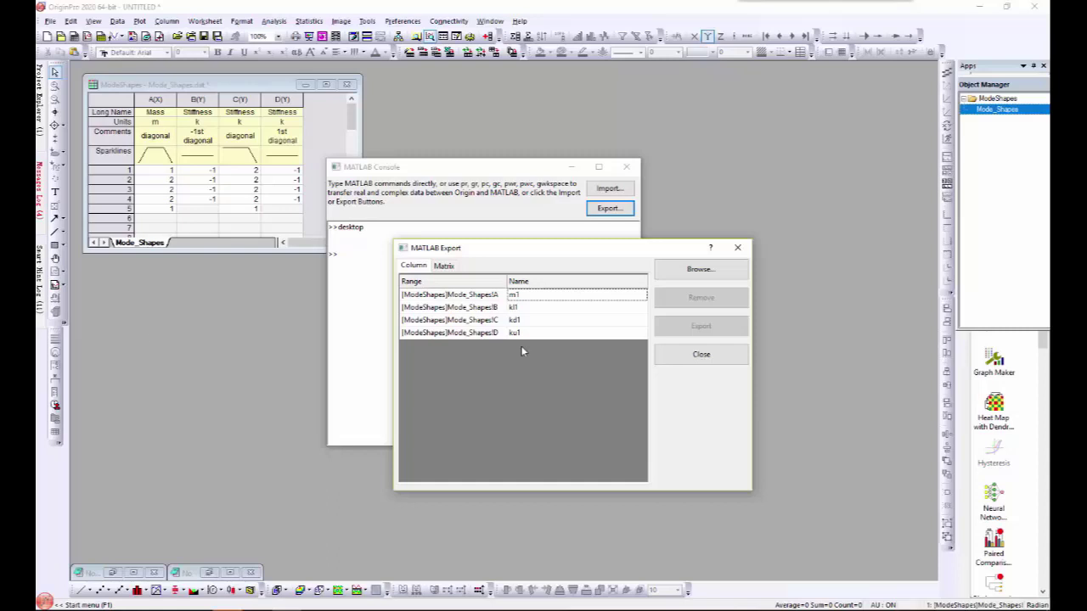
# Step: Close the export dialog, confirm kd1, kl1, ku1 and m1 in MATLAB's Workspace, then minimize MATLAB
pyautogui.click(695, 354)
pyautogui.moveTo(39, 216)
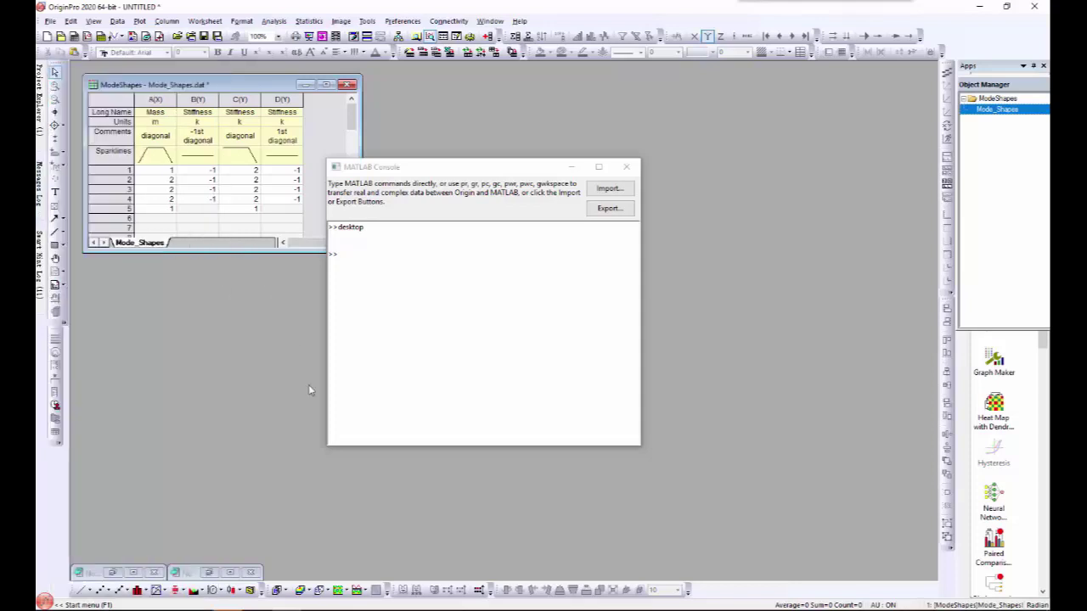
pyautogui.moveTo(374, 607)
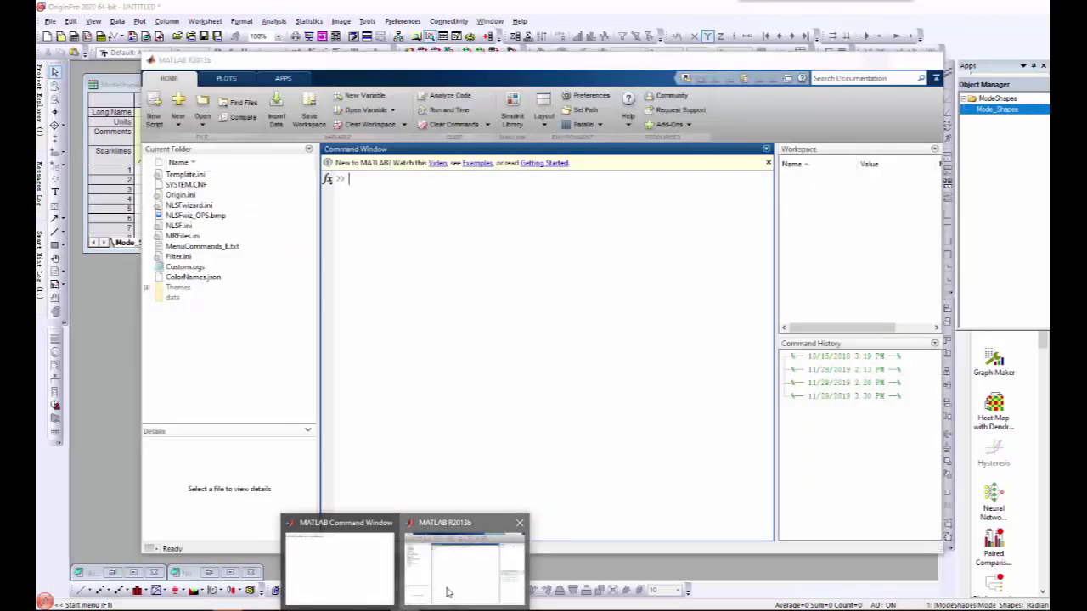
pyautogui.click(448, 592)
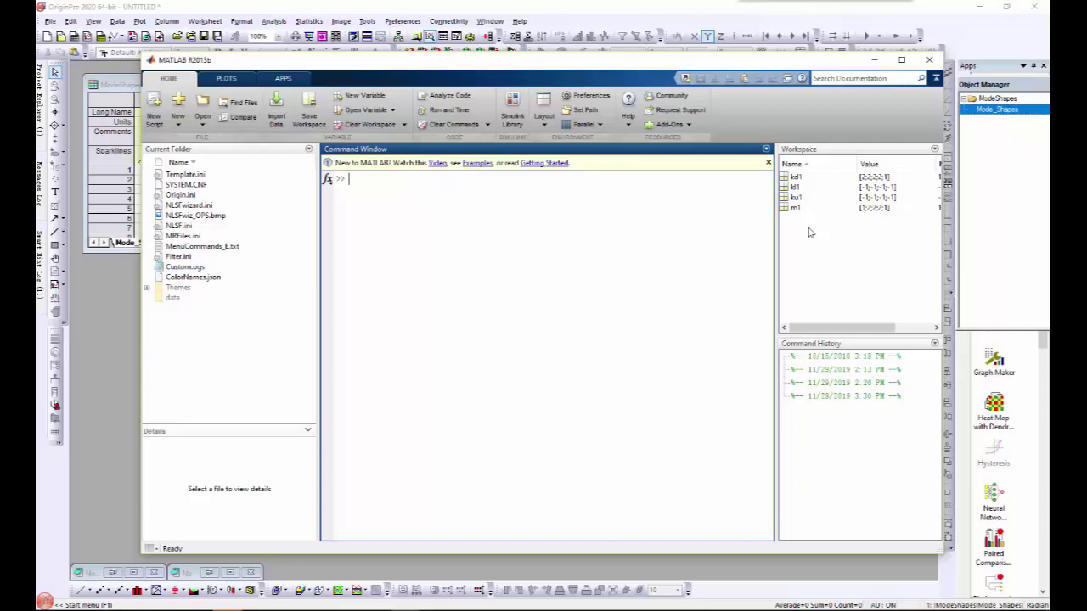
pyautogui.click(873, 60)
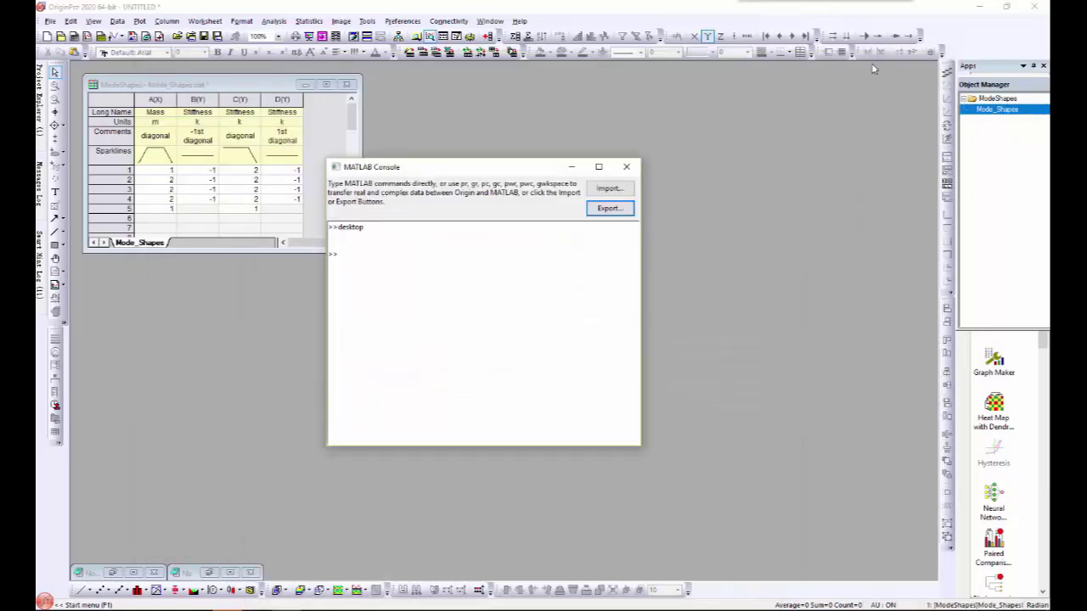
# Step: Restore the Notes window and copy its entire mode-shape script
pyautogui.click(750, 263)
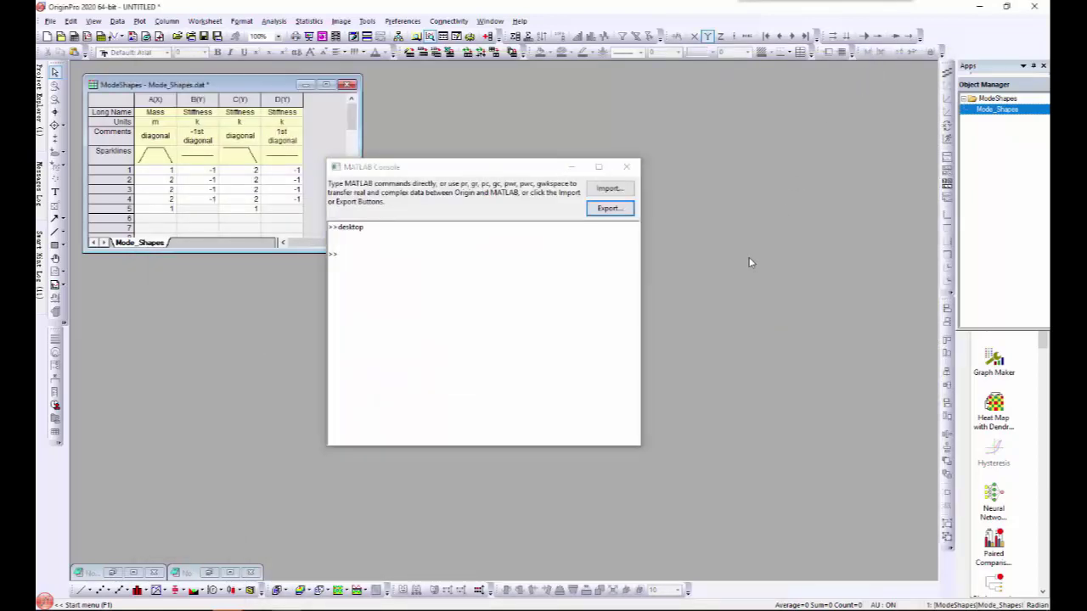
pyautogui.click(206, 573)
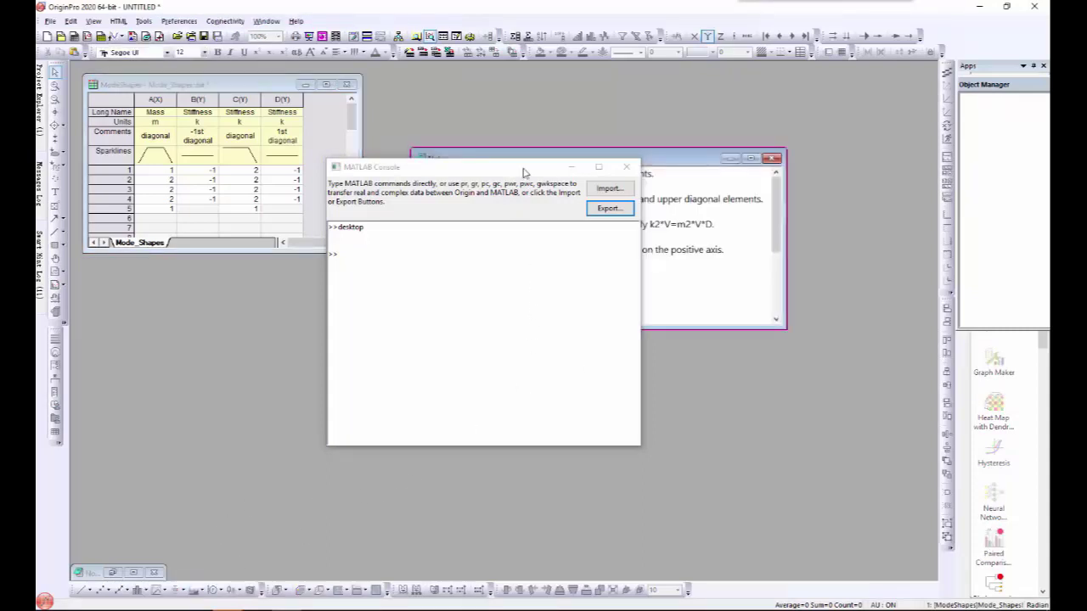
pyautogui.moveTo(524, 172); pyautogui.dragTo(292, 266)
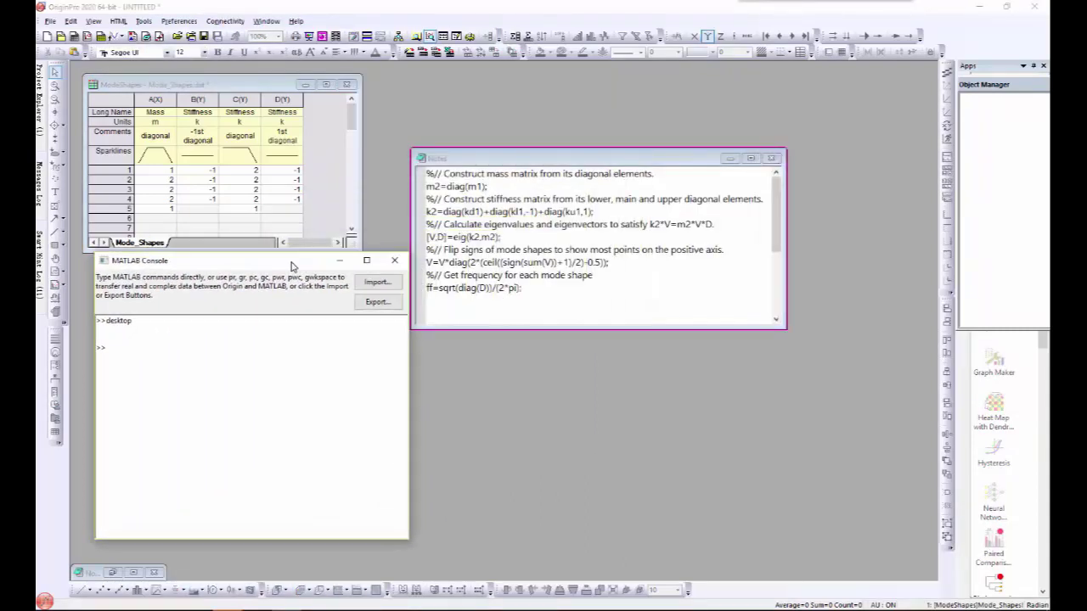
pyautogui.click(573, 301)
pyautogui.hotkey('ctrl', 'a')
pyautogui.rightClick(445, 183)
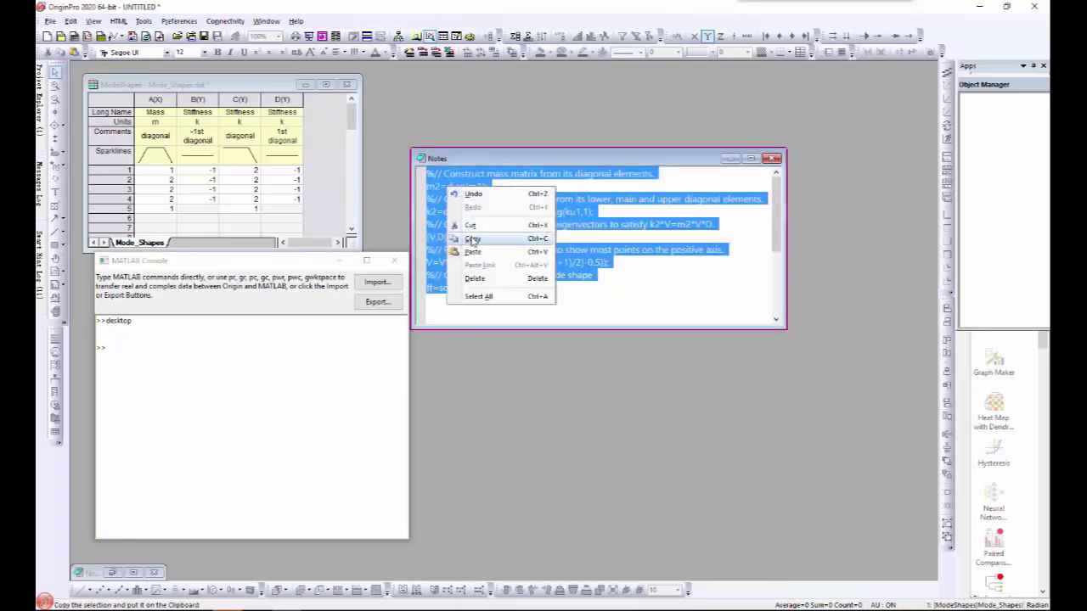
pyautogui.click(501, 238)
# Step: Paste the script into the MATLAB Console and run it
pyautogui.click(207, 353)
pyautogui.hotkey('ctrl', 'v')
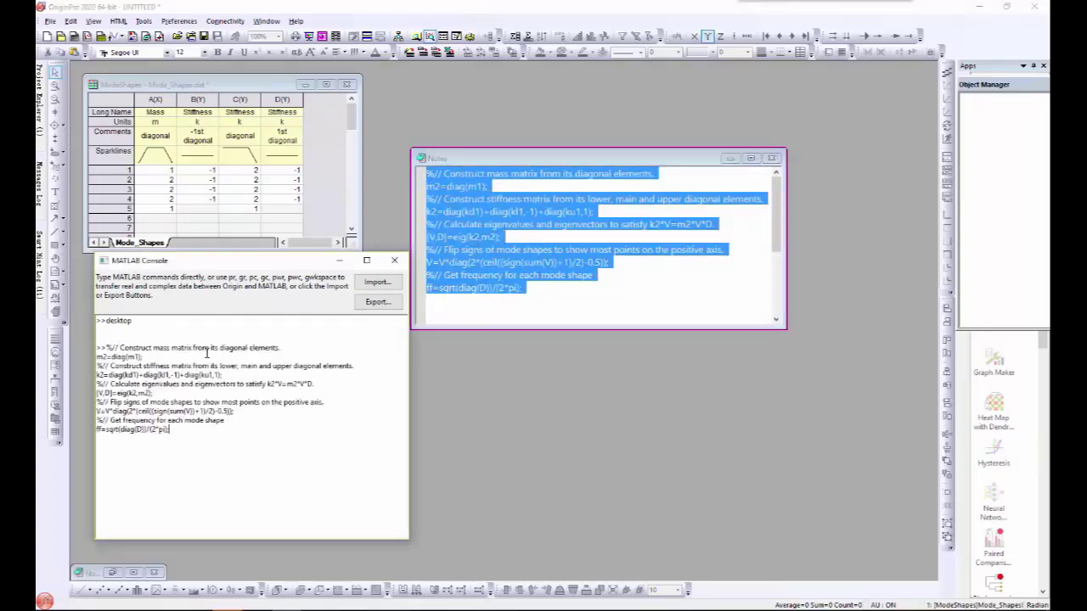
pyautogui.press('Return')
# Step: Import MATLAB variables V and ff as a new worksheet and widen it to show columns A–F
pyautogui.click(369, 287)
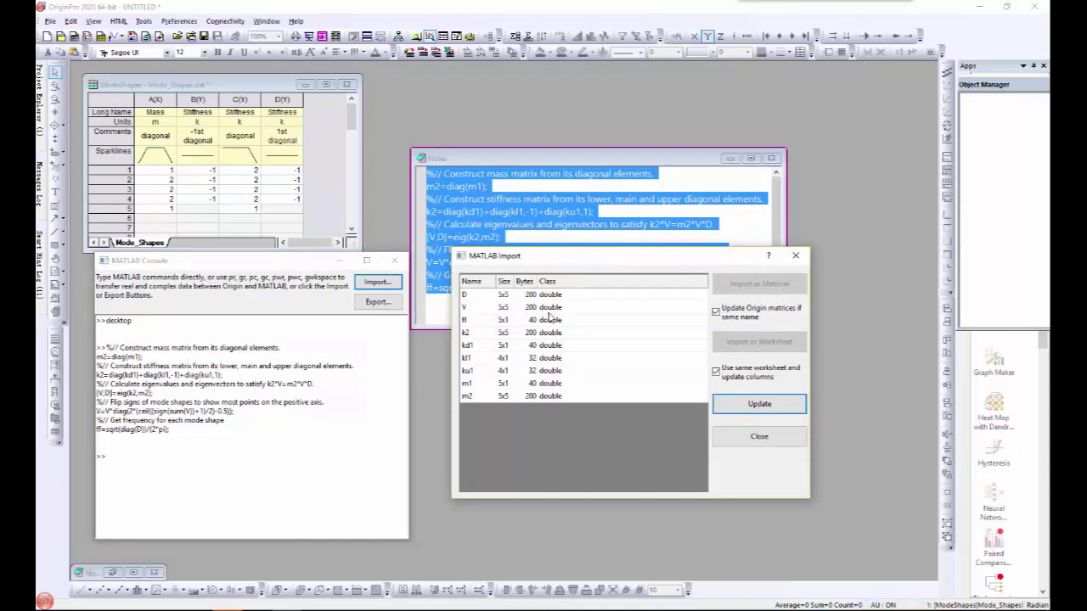
pyautogui.moveTo(548, 307); pyautogui.dragTo(551, 321)
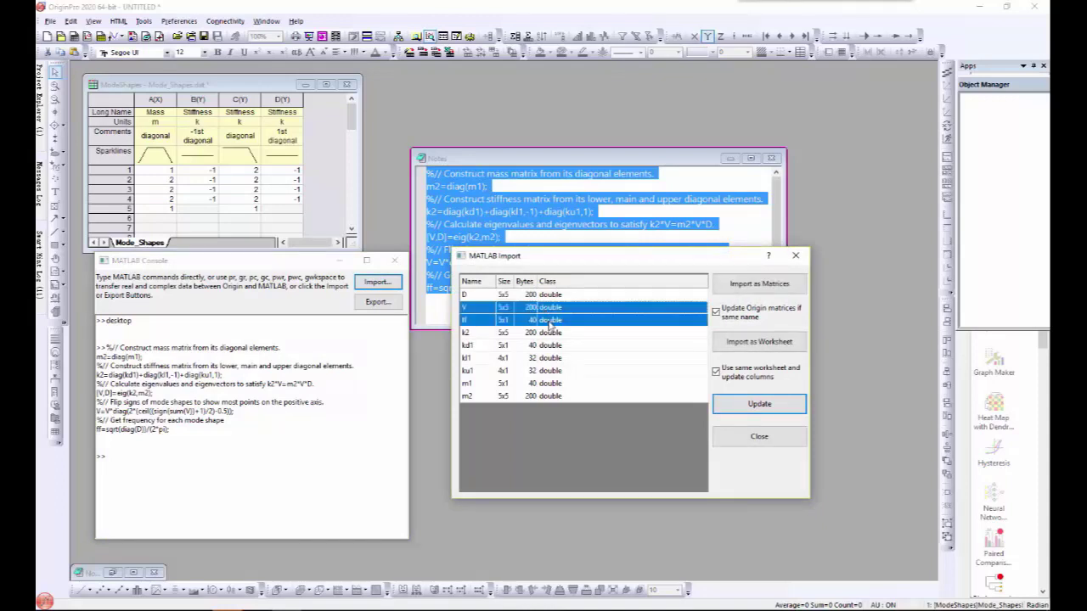
pyautogui.click(759, 348)
pyautogui.click(759, 436)
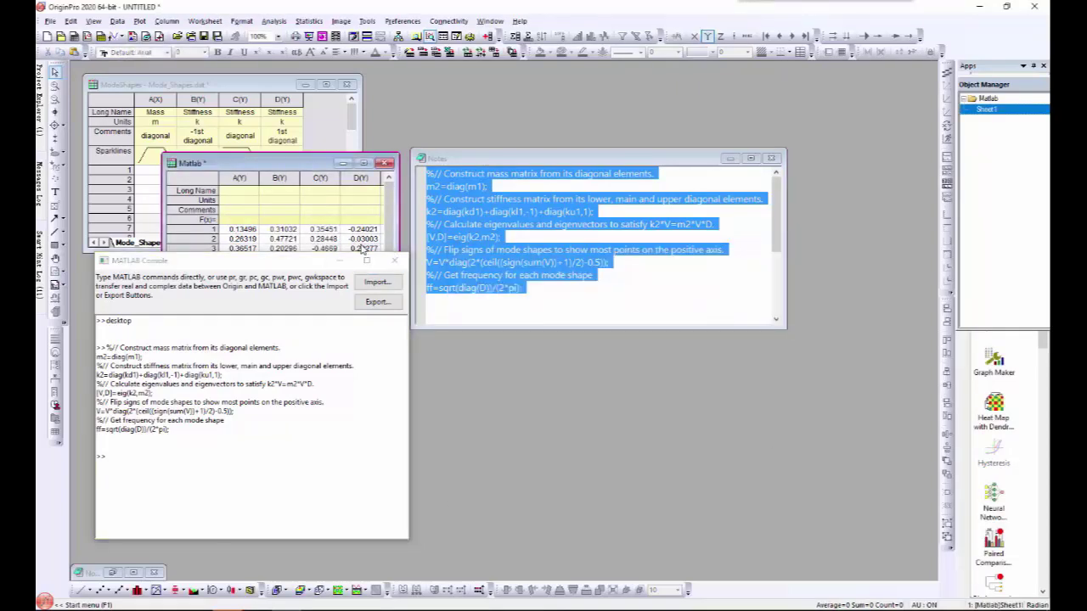
pyautogui.moveTo(399, 265); pyautogui.dragTo(536, 269)
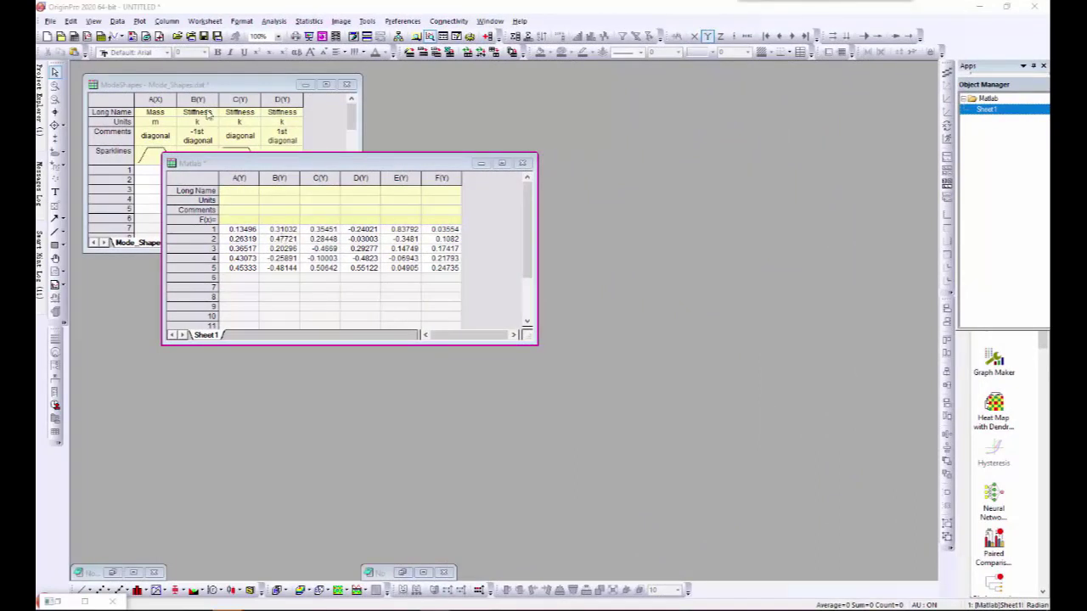
pyautogui.click(117, 21)
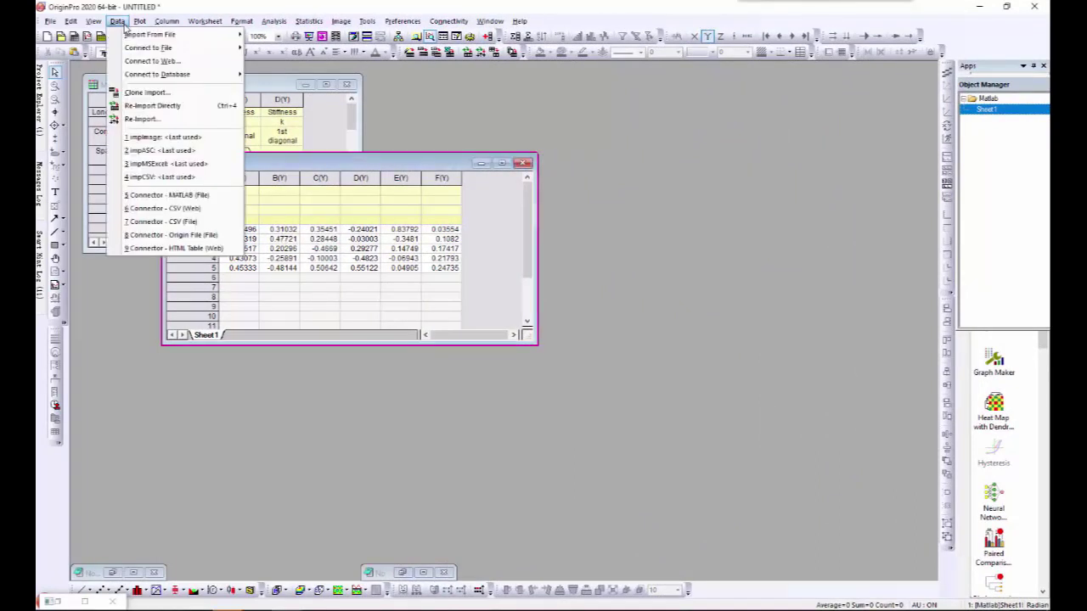
pyautogui.moveTo(147, 38)
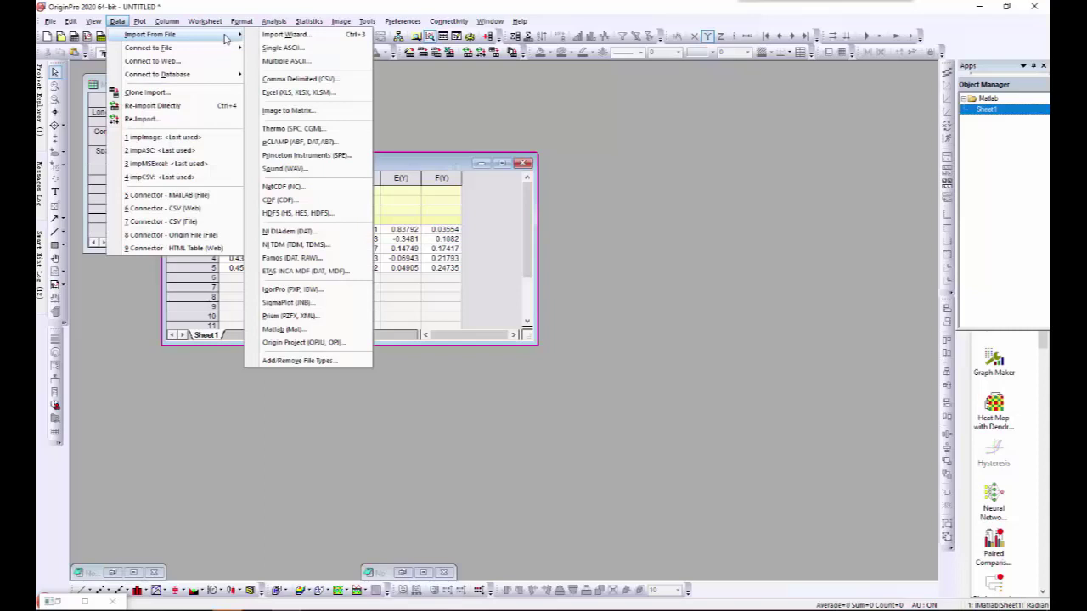
# Step: Import Blood_cell.bmp as a matrix, enlarge and reposition its window, and restore the imfill note
pyautogui.click(321, 111)
pyautogui.click(327, 219)
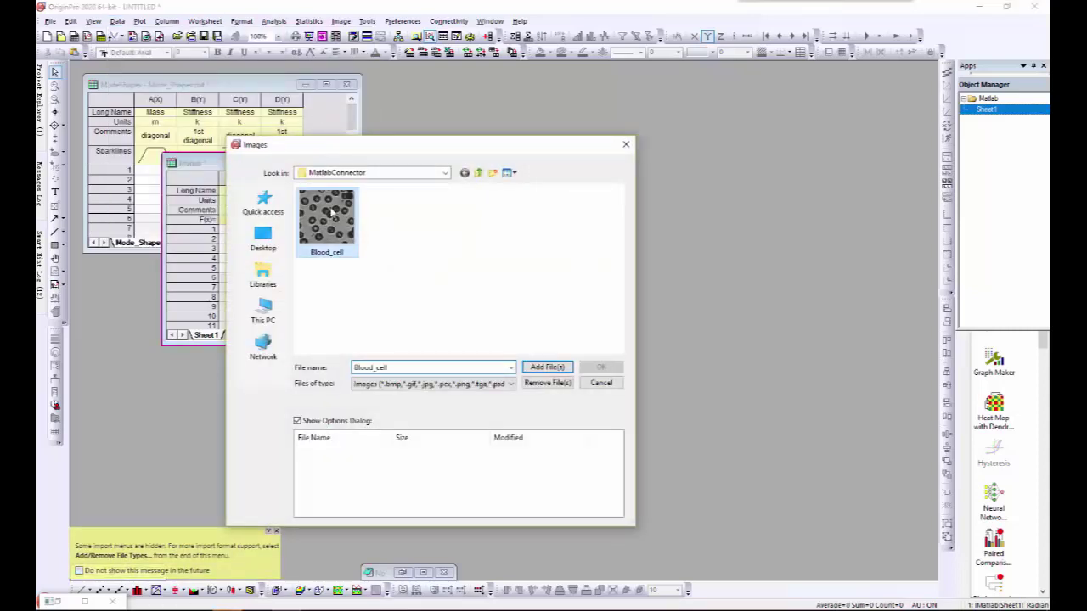
pyautogui.click(545, 367)
pyautogui.click(602, 367)
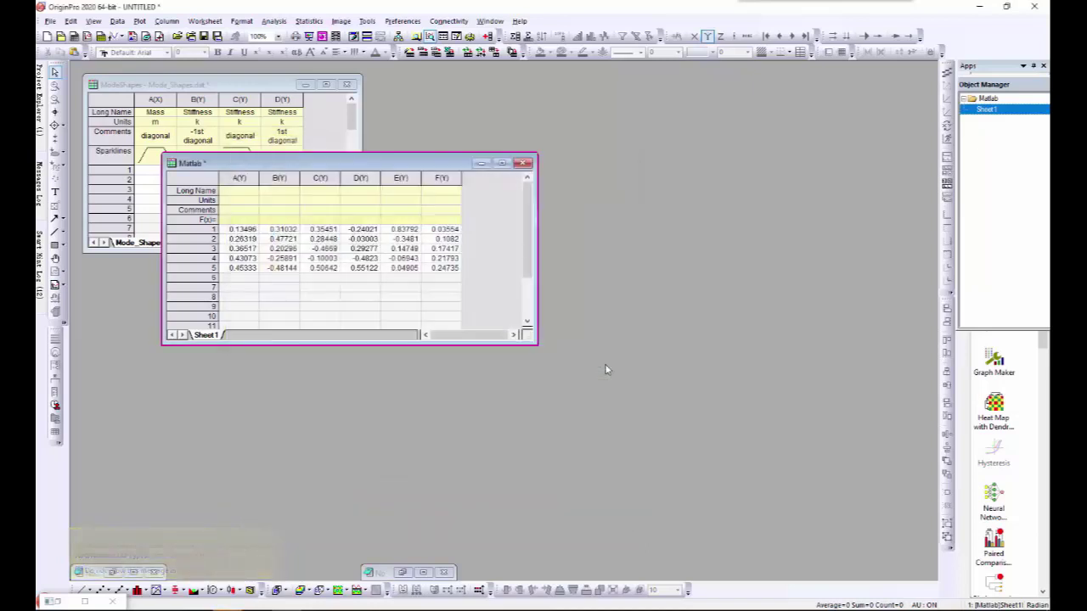
pyautogui.click(596, 388)
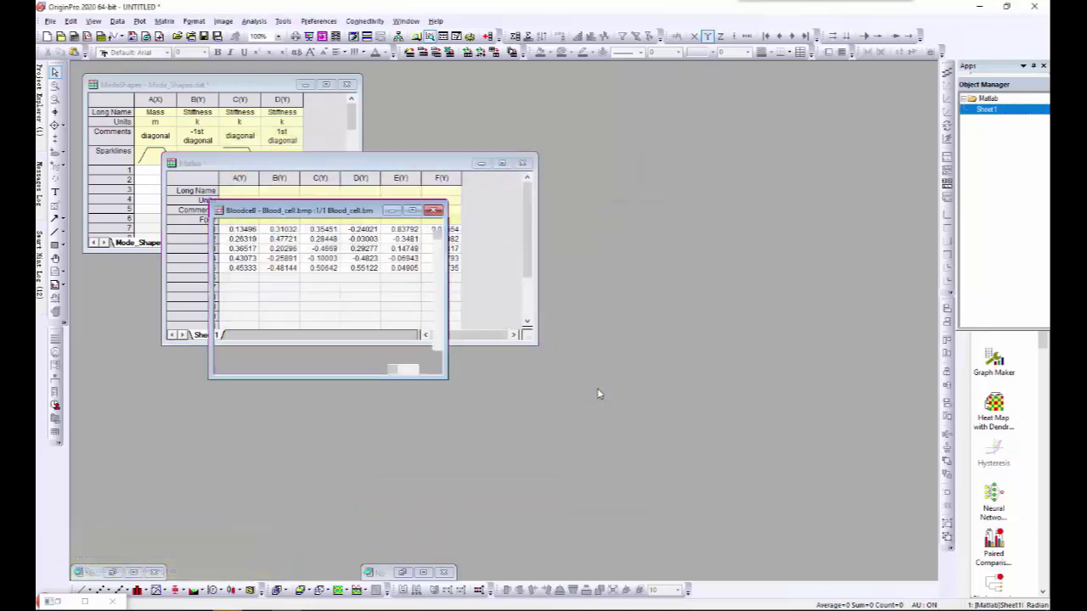
pyautogui.moveTo(447, 379); pyautogui.dragTo(600, 523)
pyautogui.moveTo(484, 212); pyautogui.dragTo(357, 137)
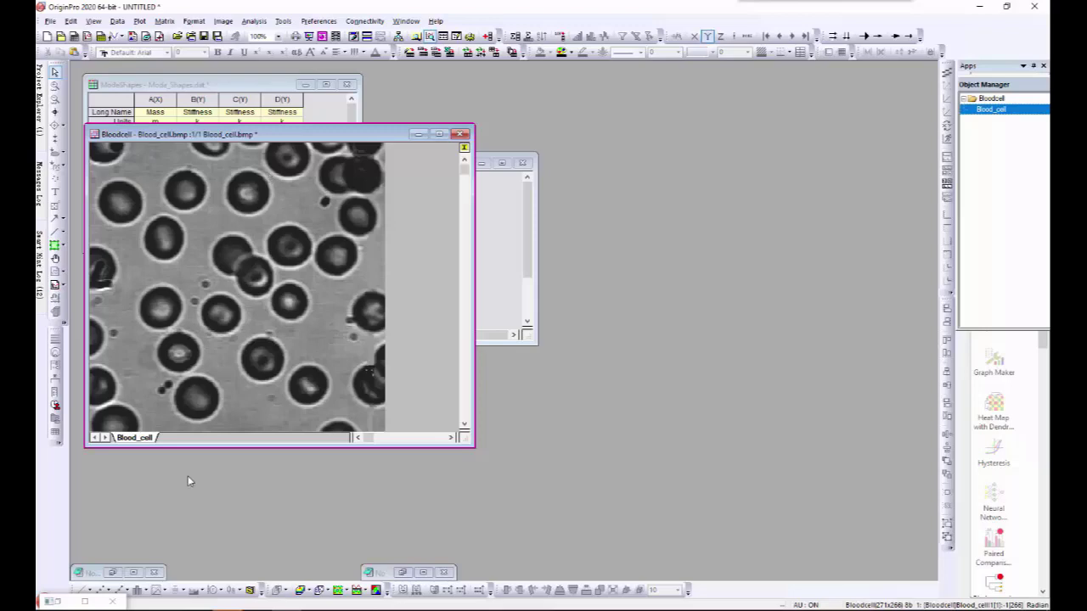
pyautogui.click(114, 574)
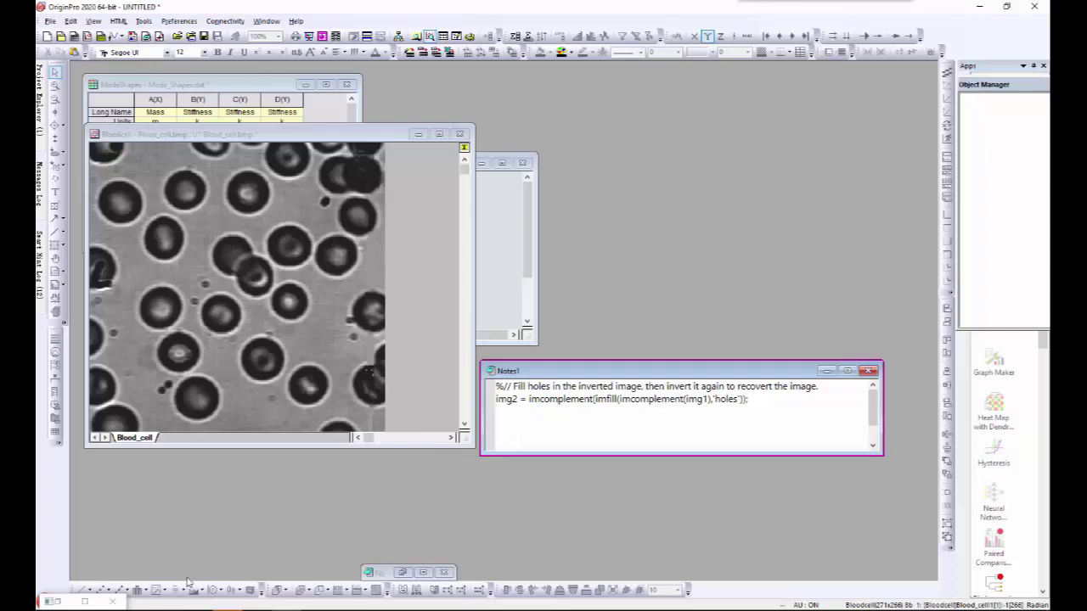
# Step: From the MATLAB Console's export settings, add the Blood_cell matrix on the Matrix tab
pyautogui.click(67, 602)
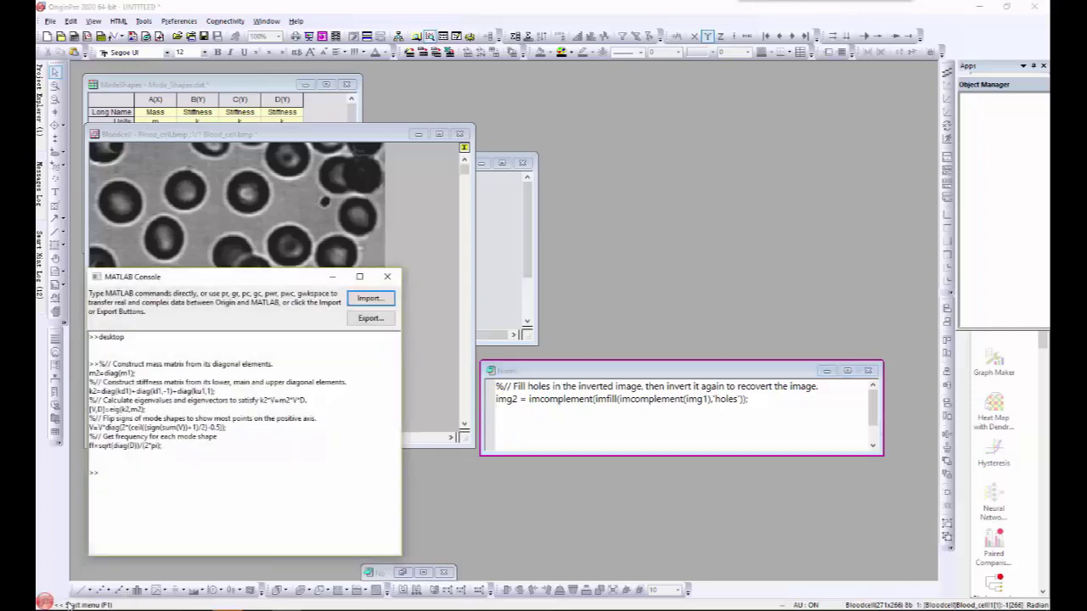
pyautogui.click(182, 492)
pyautogui.click(390, 319)
pyautogui.click(446, 266)
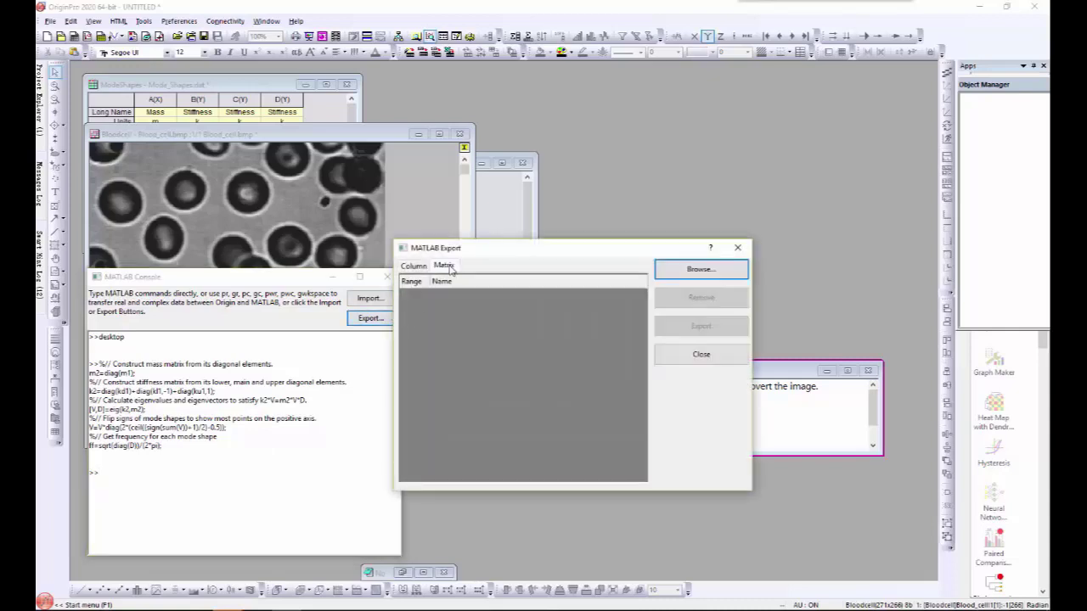
pyautogui.click(700, 269)
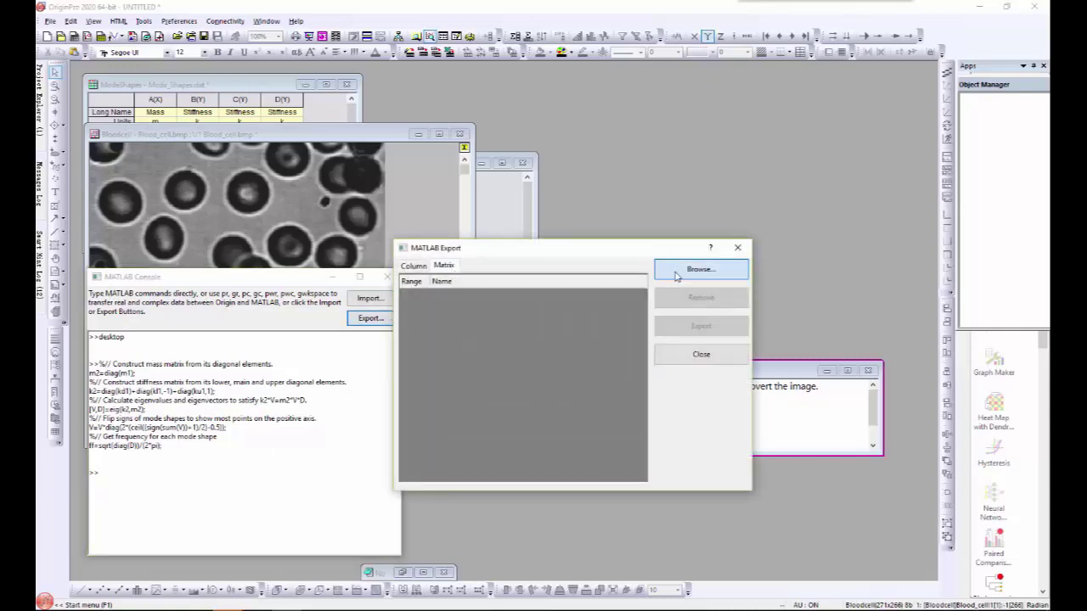
pyautogui.click(452, 217)
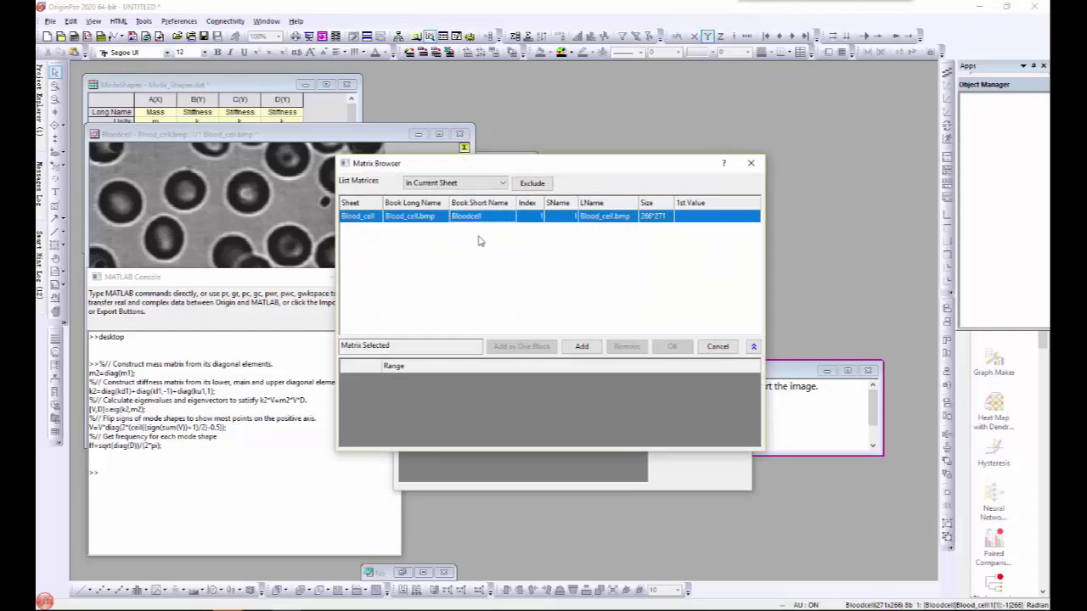
pyautogui.click(584, 348)
pyautogui.click(671, 346)
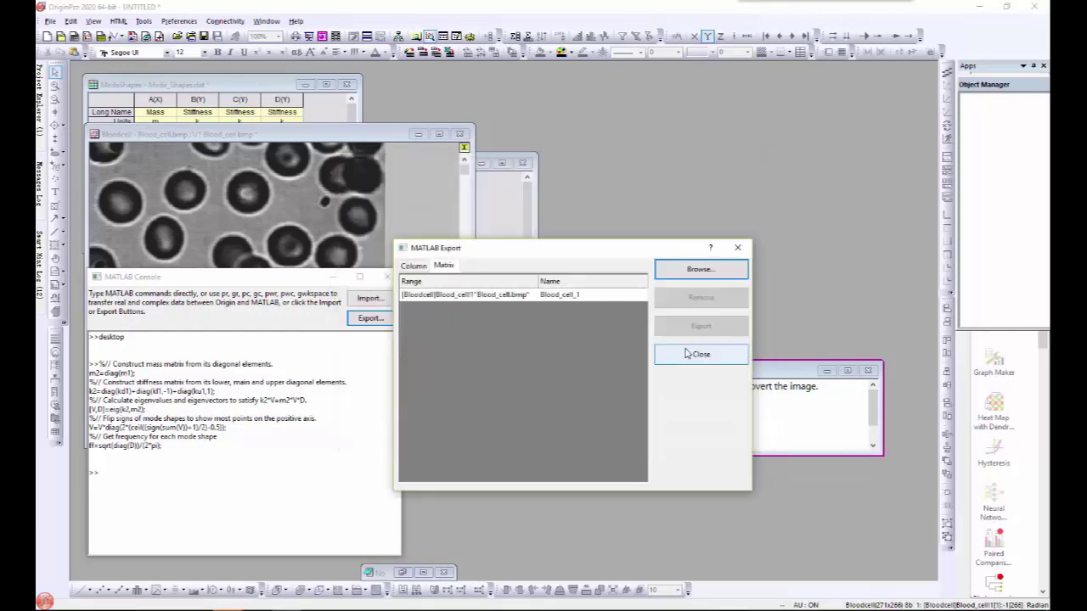
# Step: Rename the Blood_cell variable to img1 and export it to MATLAB
pyautogui.click(576, 297)
pyautogui.click(575, 297)
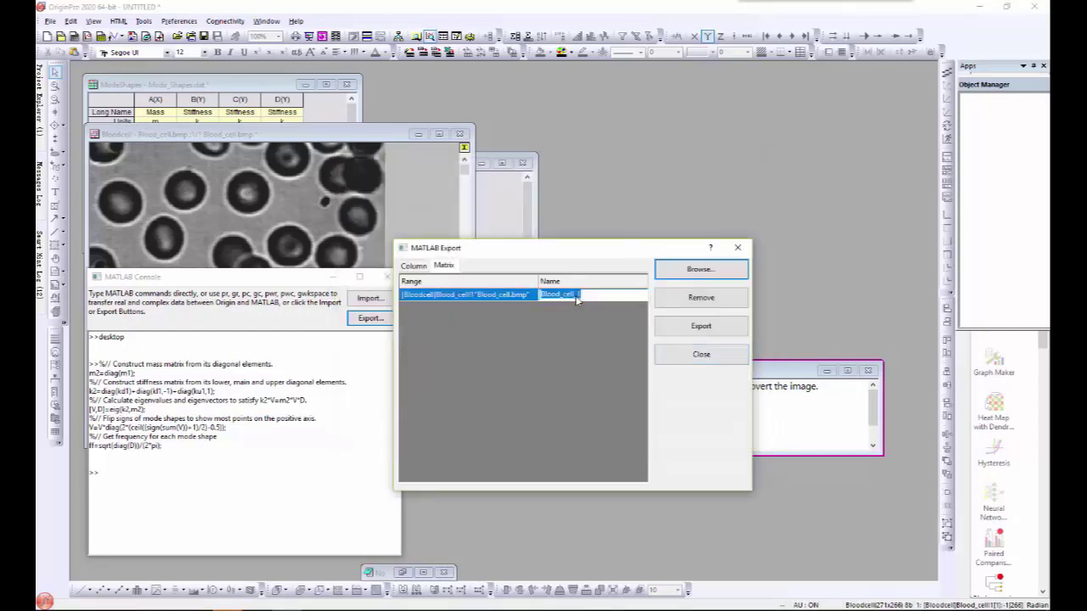
pyautogui.write('img1')
pyautogui.press('Return')
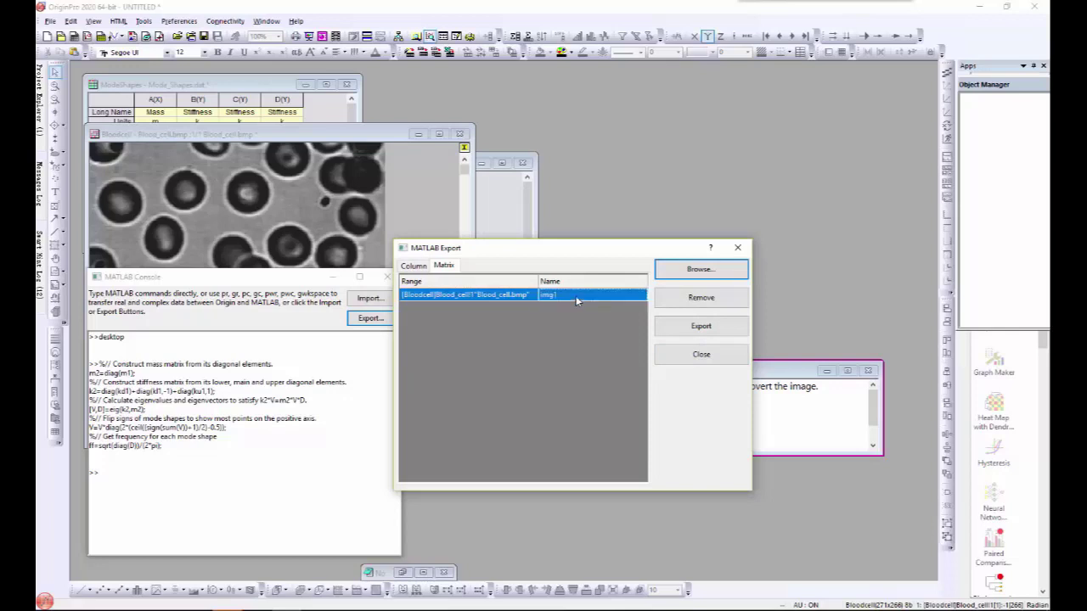
pyautogui.click(672, 326)
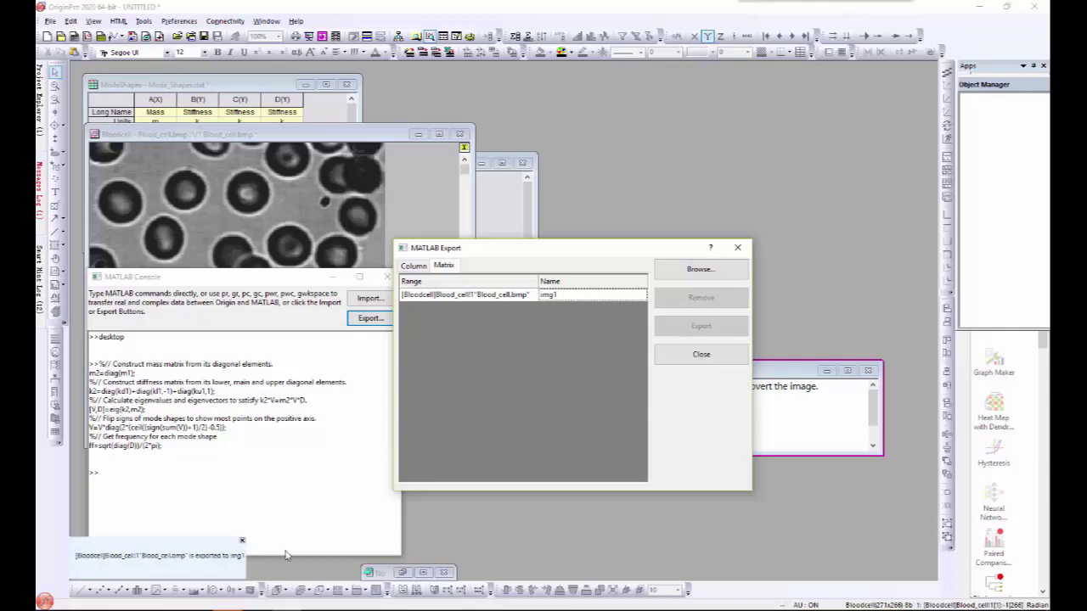
pyautogui.click(737, 360)
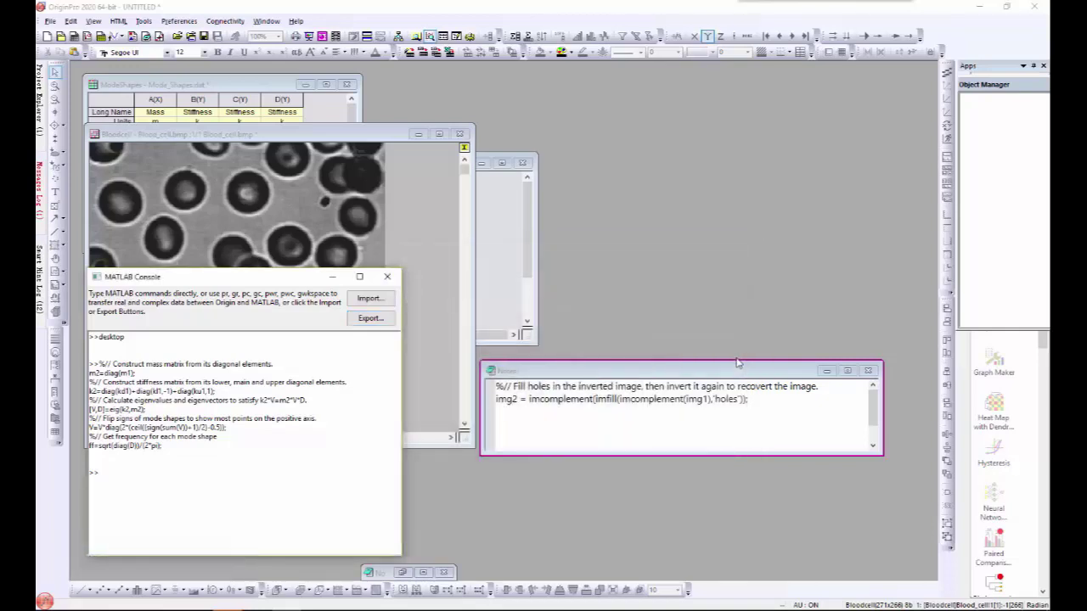
# Step: Copy the img2 imfill line from Notes1, run it in the MATLAB Console, and view importable variables
pyautogui.click(766, 405)
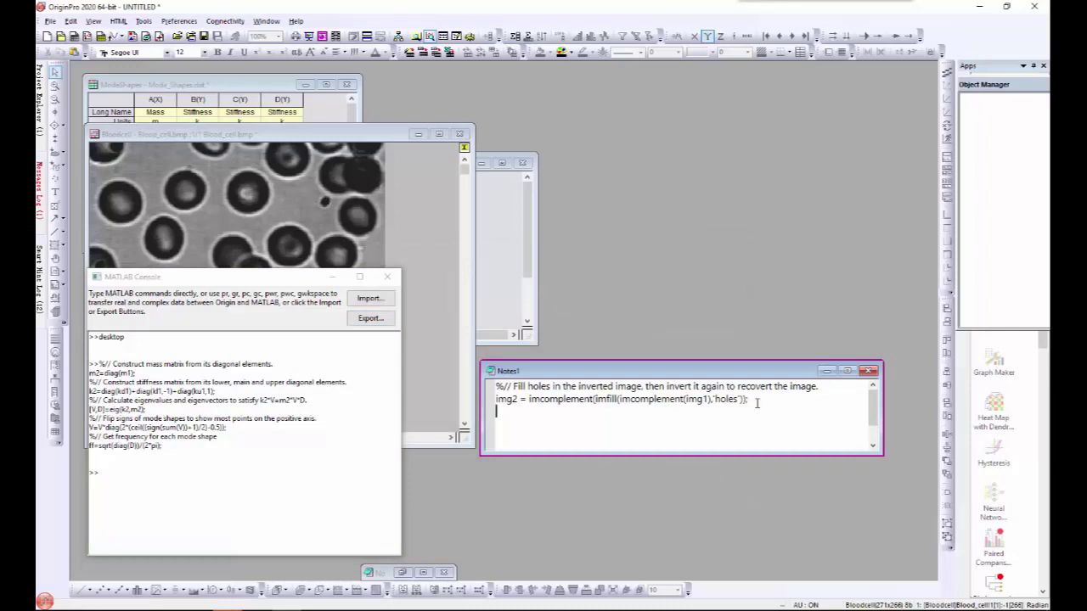
pyautogui.moveTo(760, 401); pyautogui.dragTo(492, 401)
pyautogui.hotkey('ctrl', 'c')
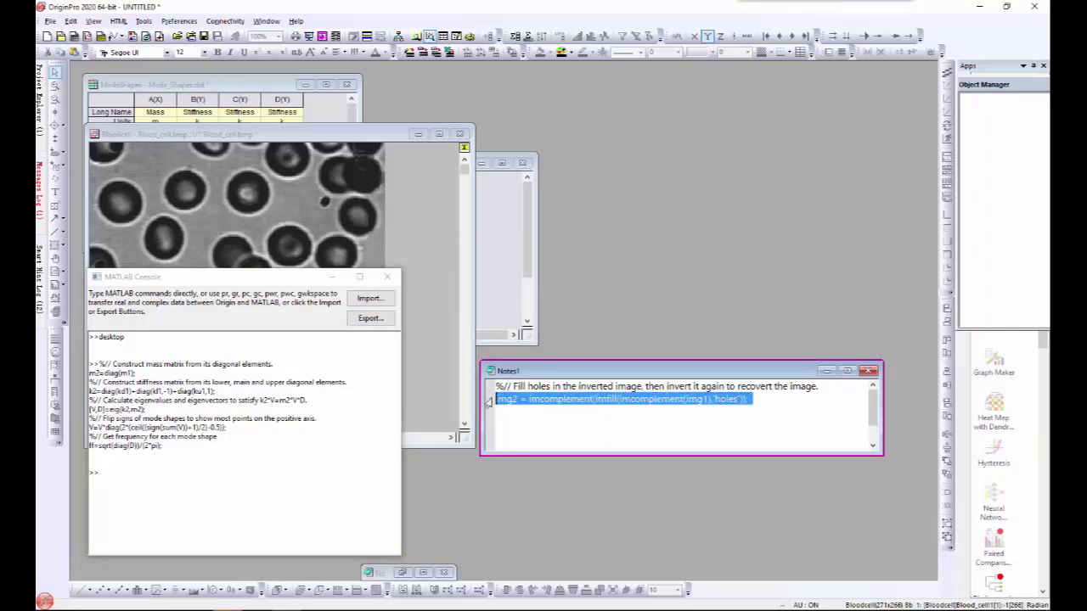
pyautogui.click(196, 361)
pyautogui.hotkey('ctrl', 'v')
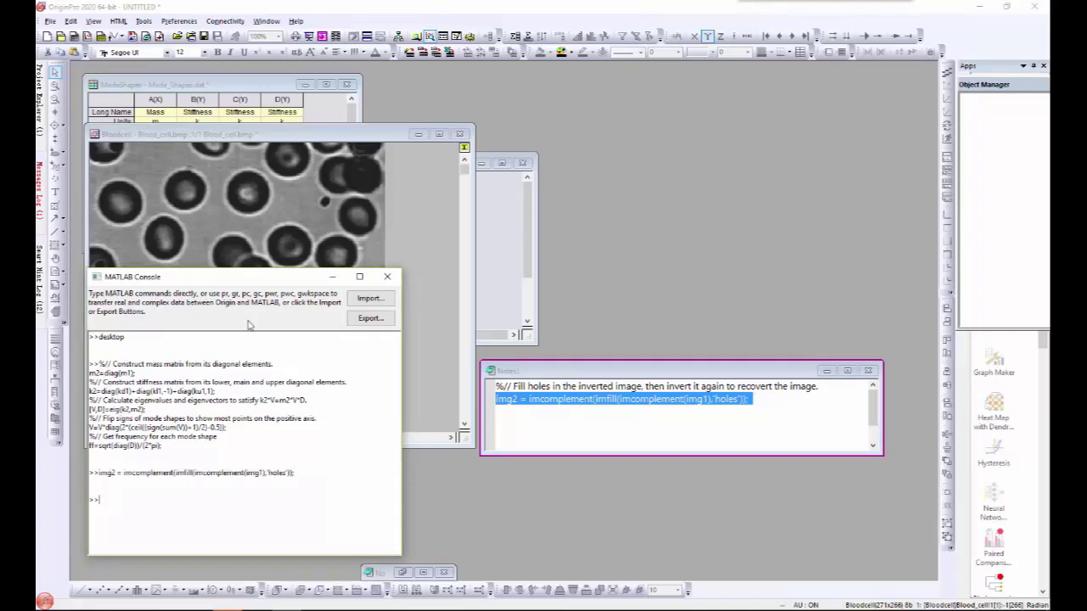
pyautogui.click(365, 301)
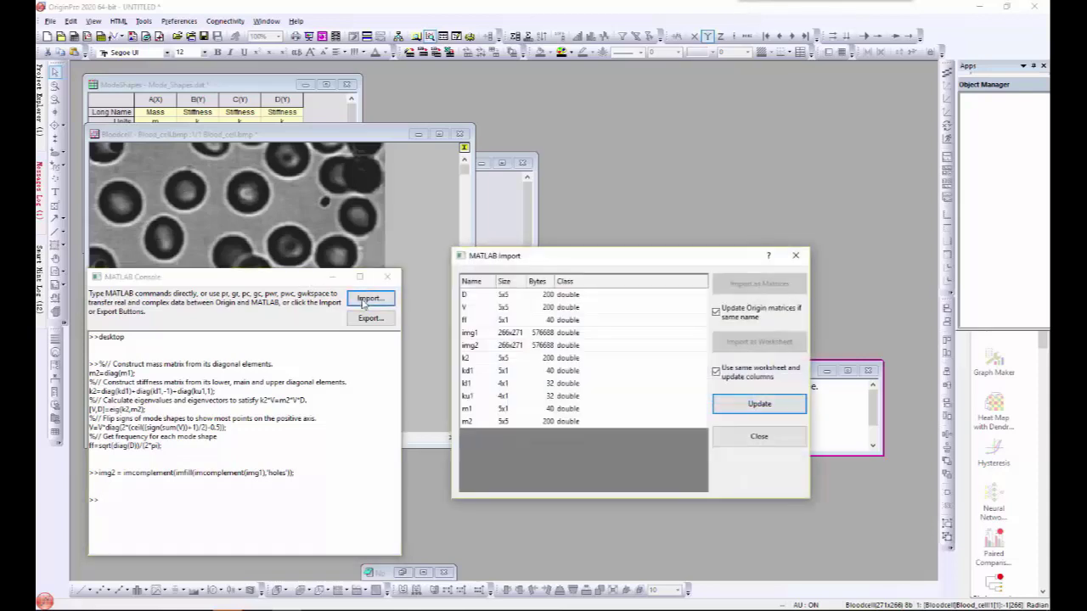
# Step: Import the 266x271 img2 variable as a matrix and place its window beside the notes
pyautogui.click(484, 346)
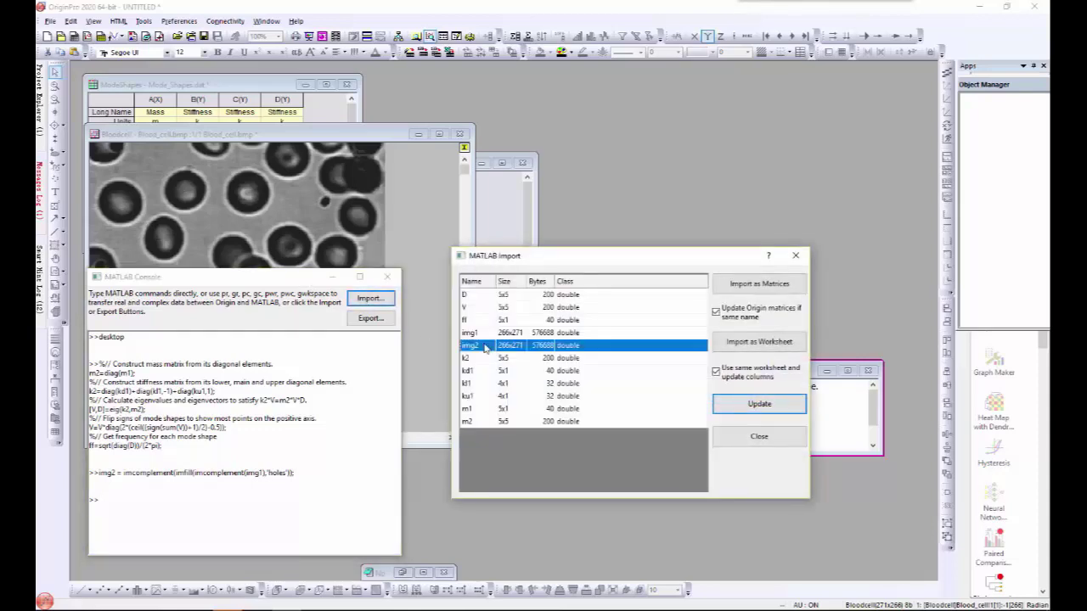
pyautogui.click(758, 285)
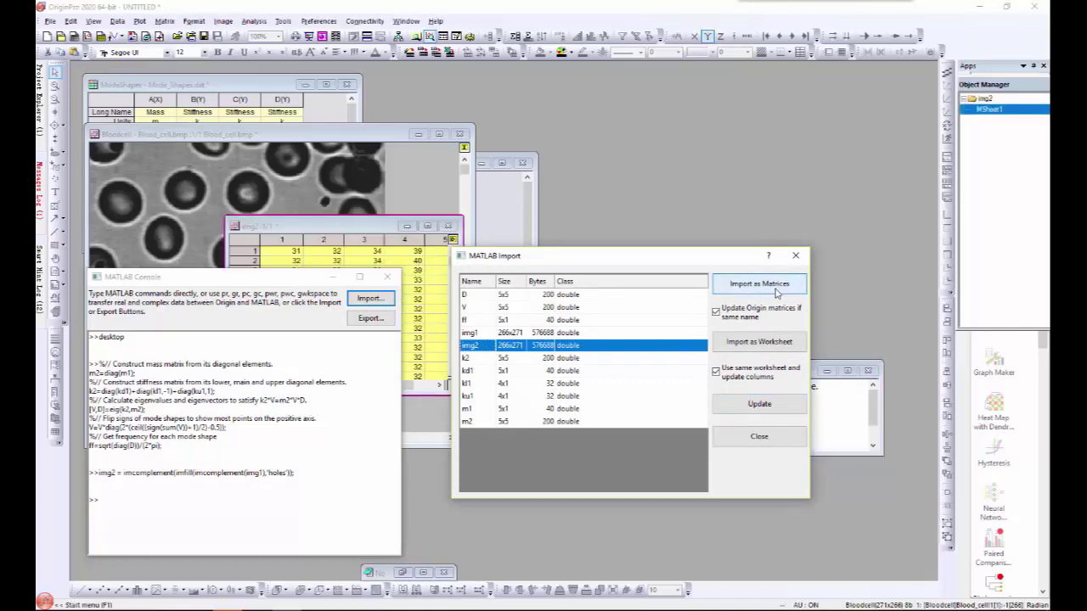
pyautogui.click(792, 436)
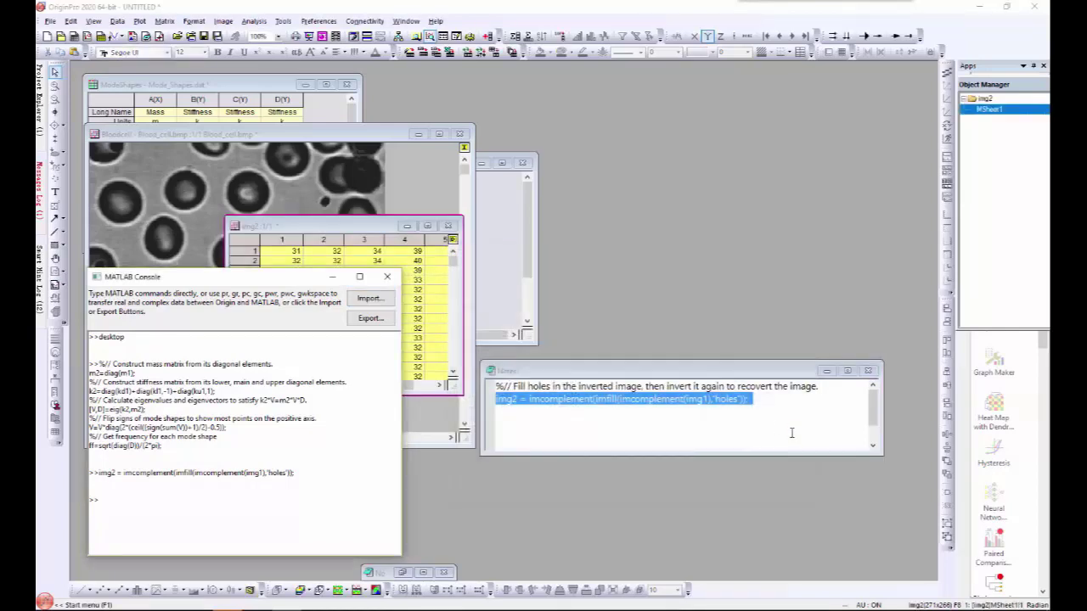
pyautogui.moveTo(374, 226); pyautogui.dragTo(624, 135)
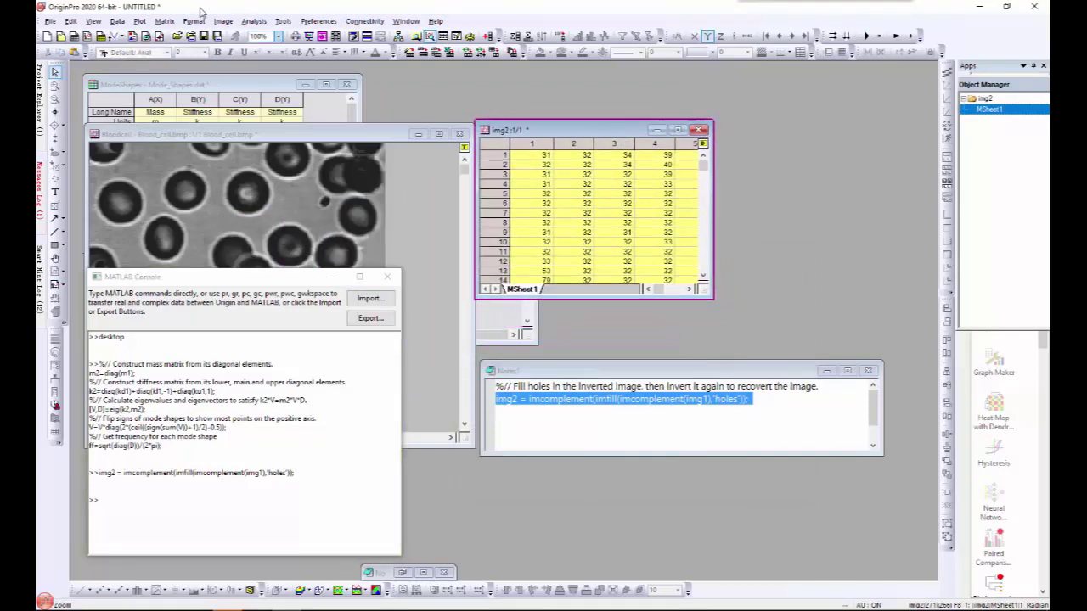
# Step: Switch img2 to Image Mode, enlarge its window, and minimize the MATLAB Console
pyautogui.click(92, 21)
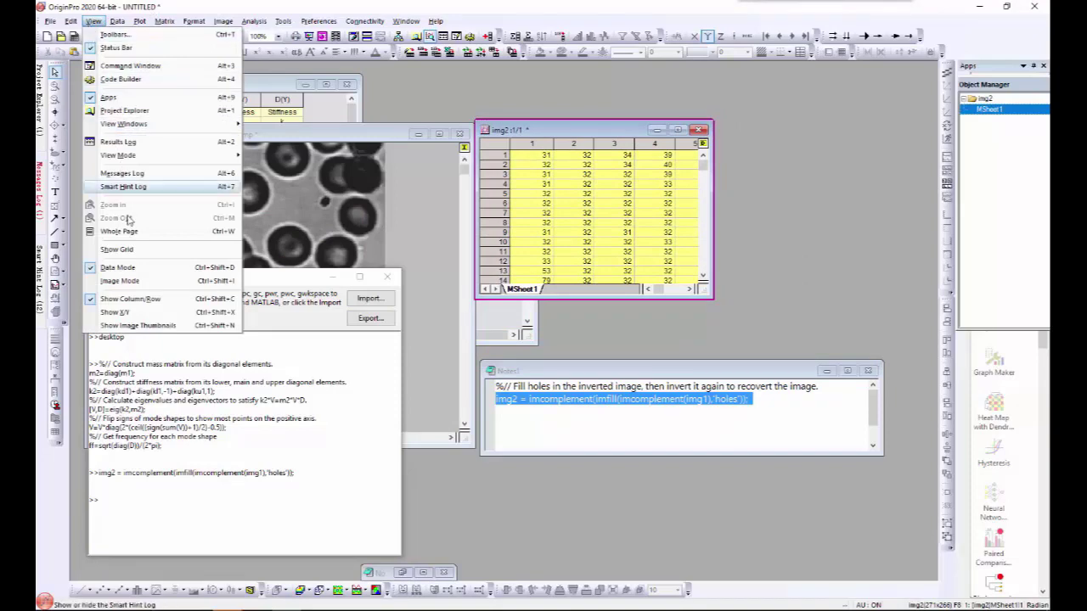
pyautogui.click(143, 282)
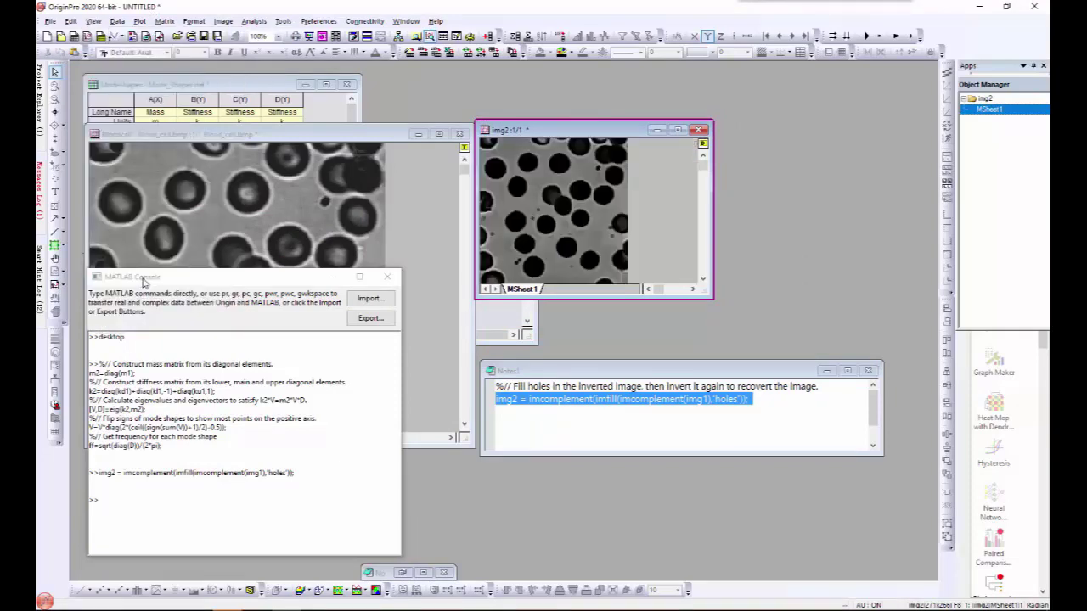
pyautogui.moveTo(713, 299); pyautogui.dragTo(892, 447)
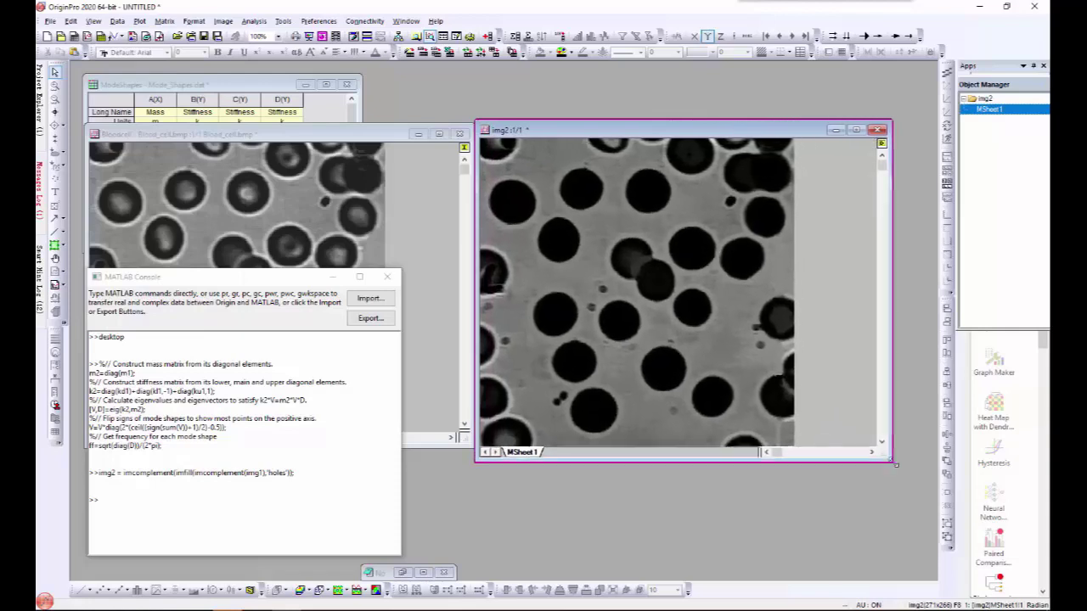
pyautogui.click(334, 279)
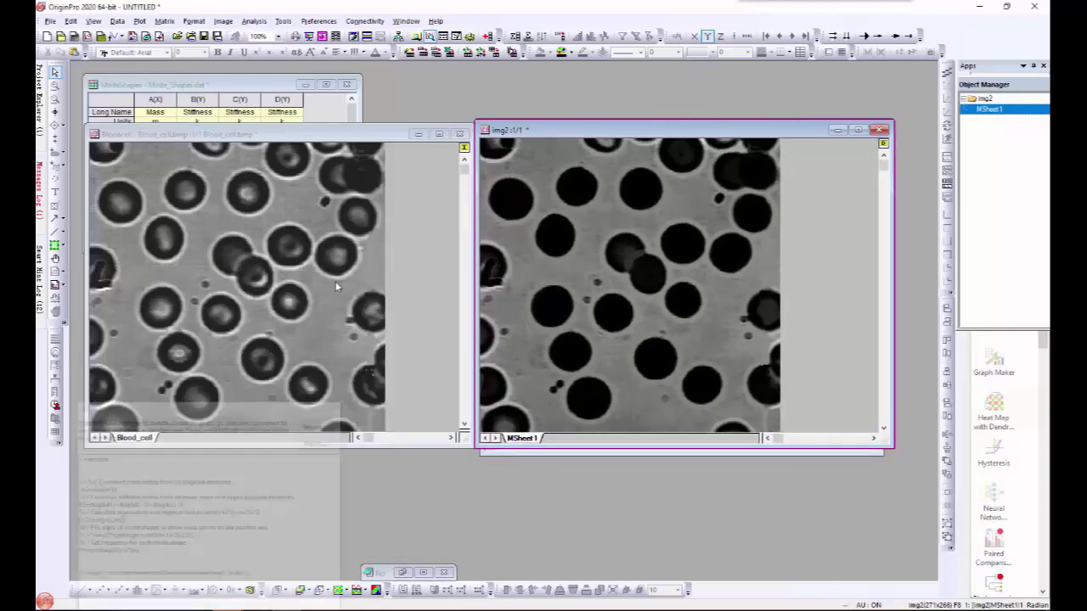